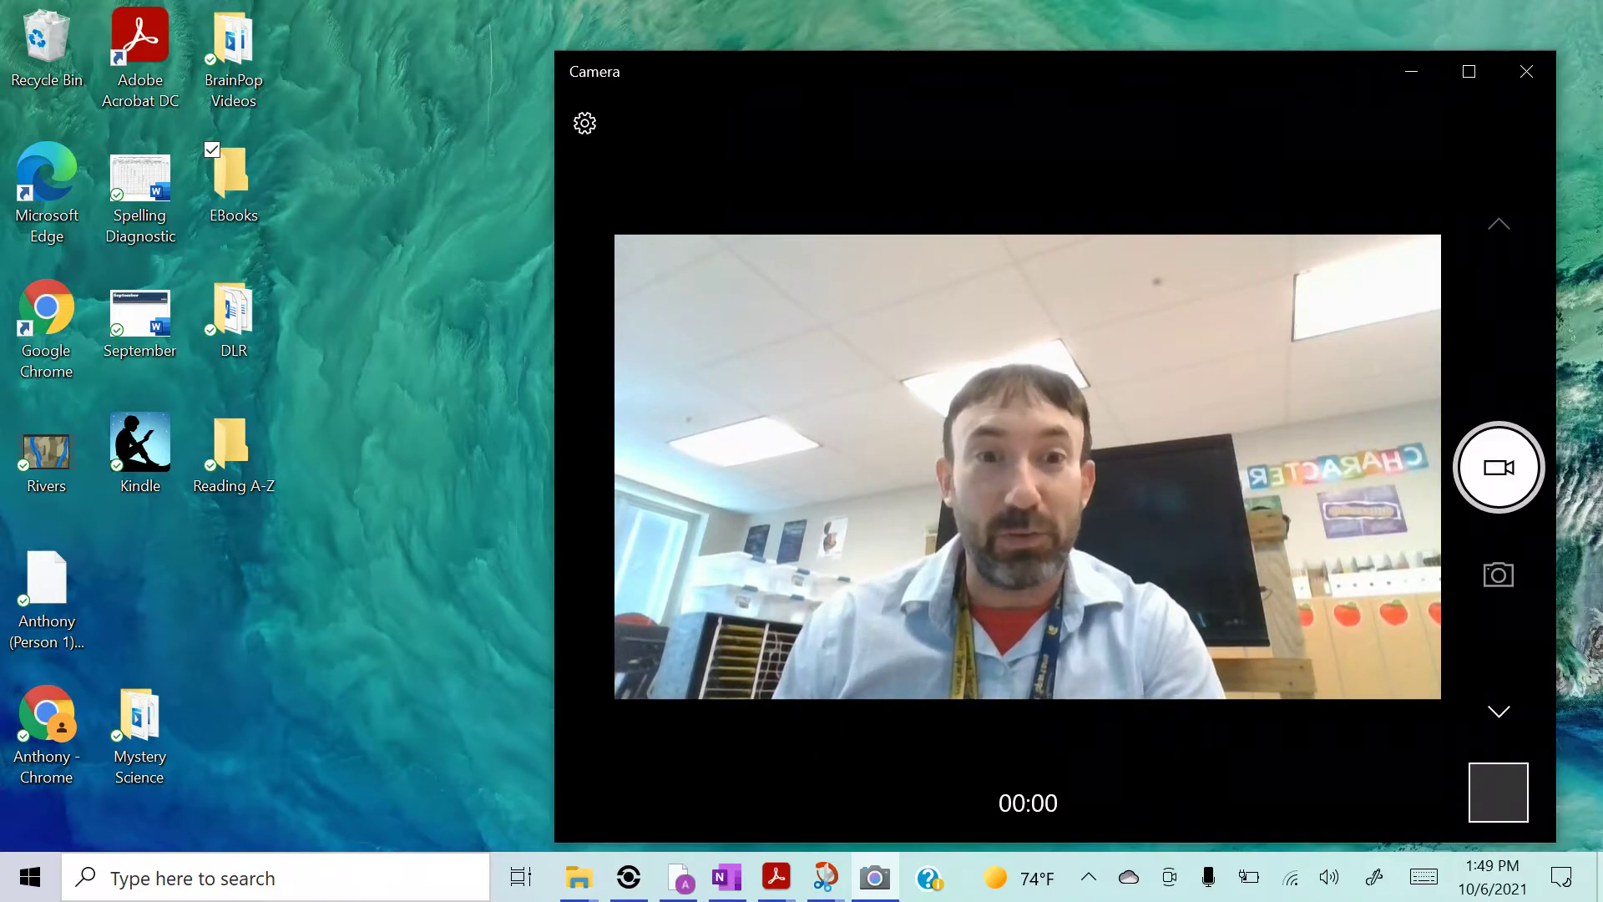
- Bring the OneNote test page full screen and highlight the student's name and date 10-7-21 in yellow
{"action": "left_click", "coordinate": [727, 877]}
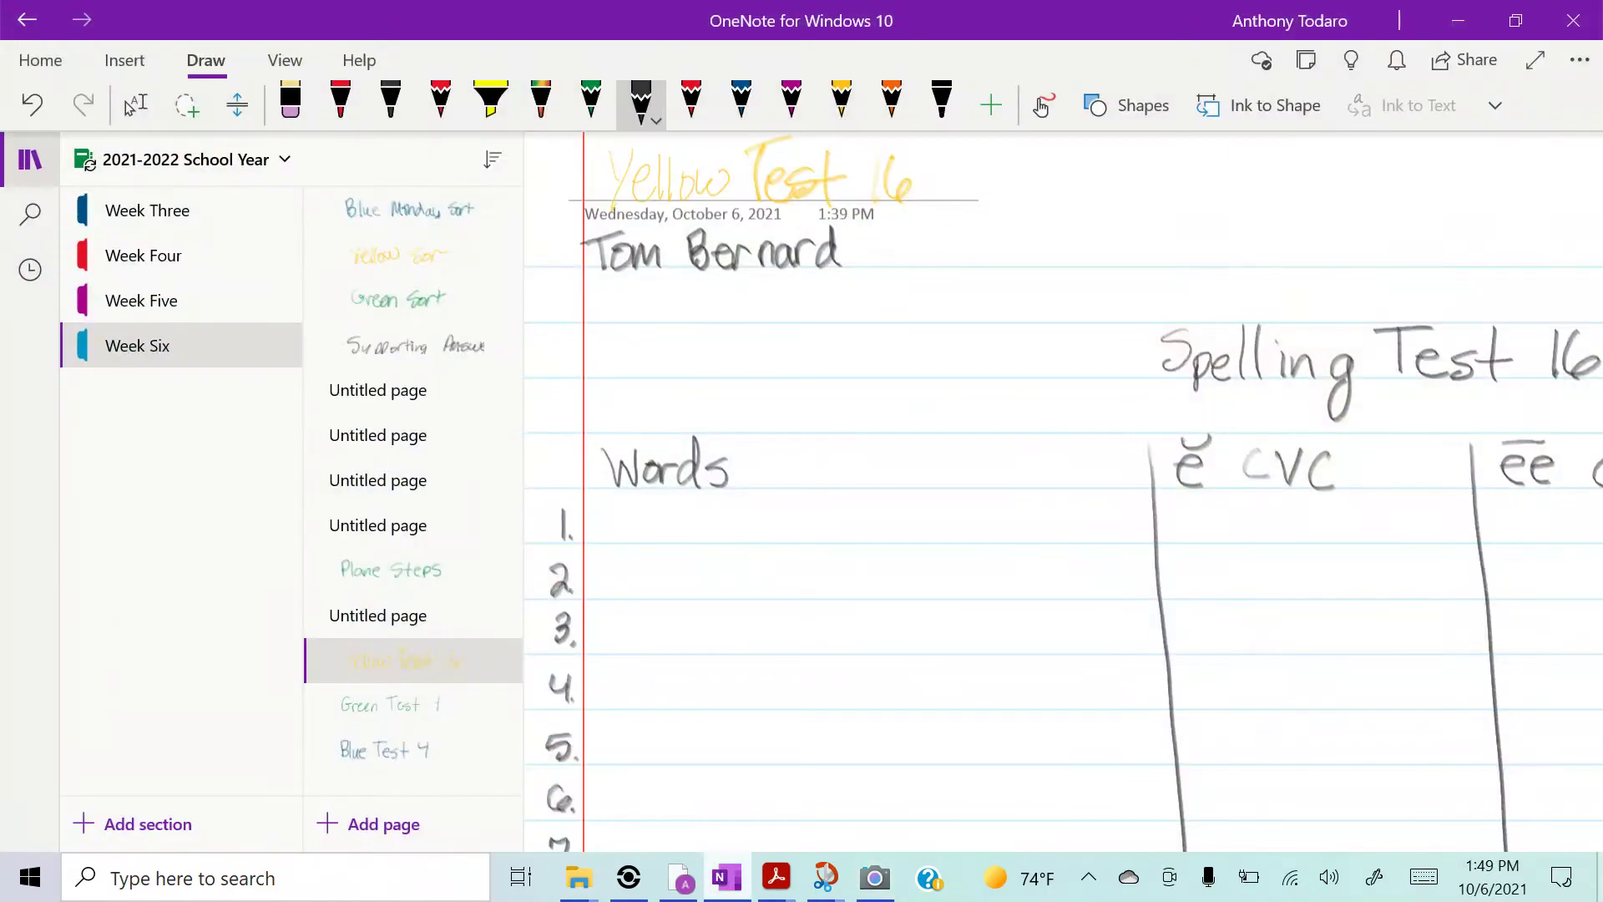
{"action": "left_click", "coordinate": [1535, 59]}
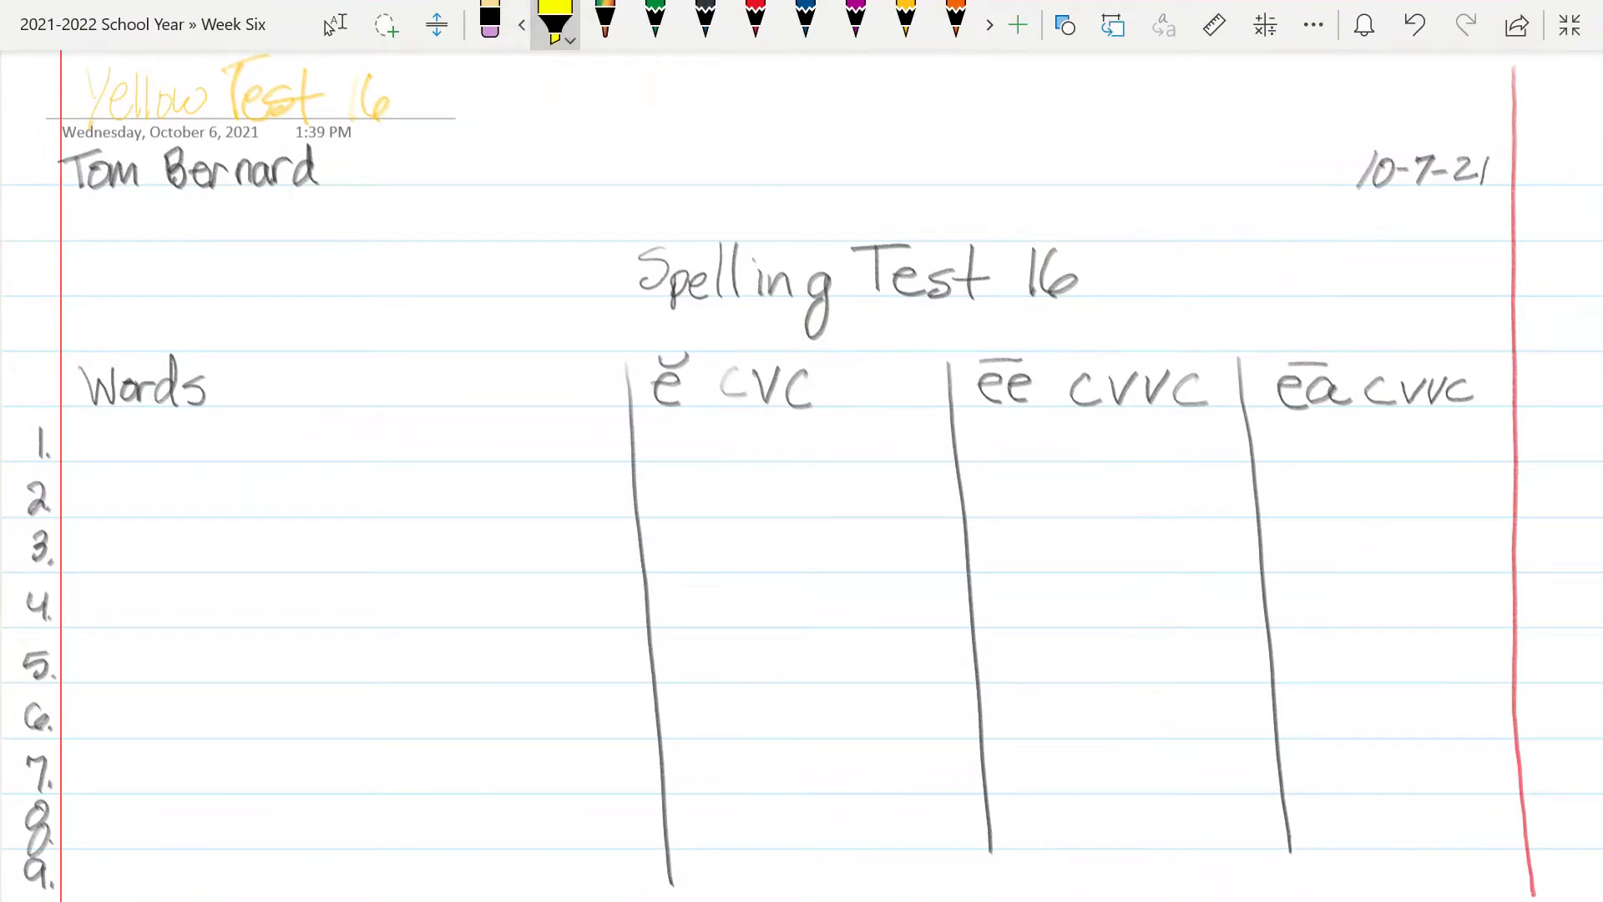
{"action": "left_click_drag", "start_coordinate": [71, 165], "coordinate": [322, 155]}
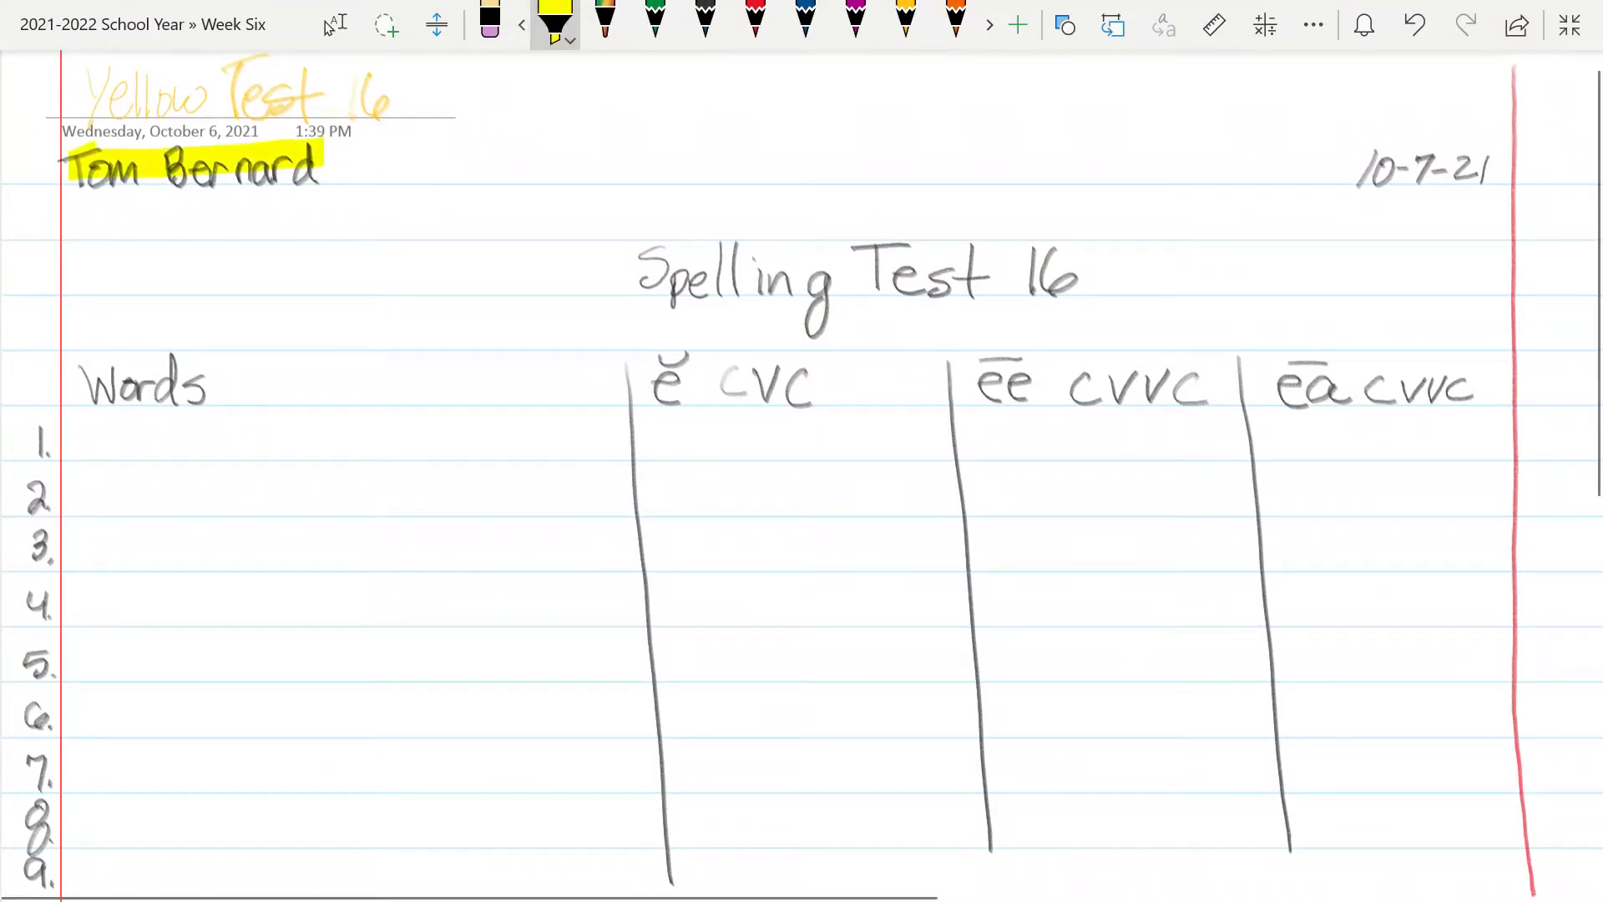
{"action": "left_click_drag", "start_coordinate": [1363, 167], "coordinate": [1489, 164]}
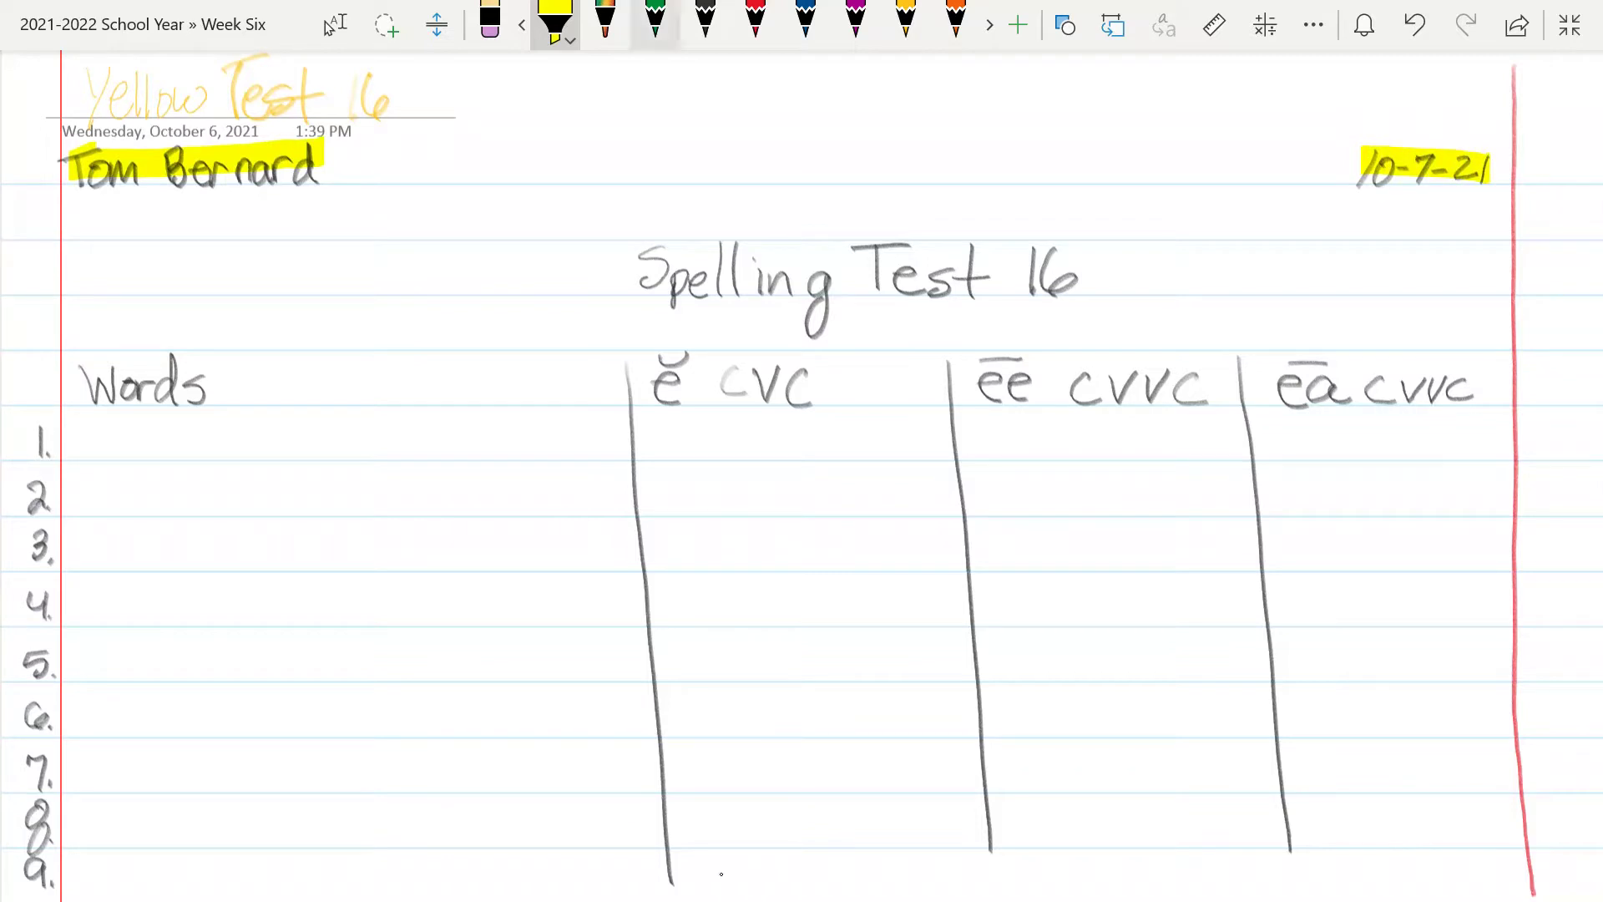
- Add small green ink marks and highlight the Spelling Test 16 title and Words heading row in yellow
{"action": "left_click", "coordinate": [655, 21]}
{"action": "left_click_drag", "start_coordinate": [789, 204], "coordinate": [834, 219]}
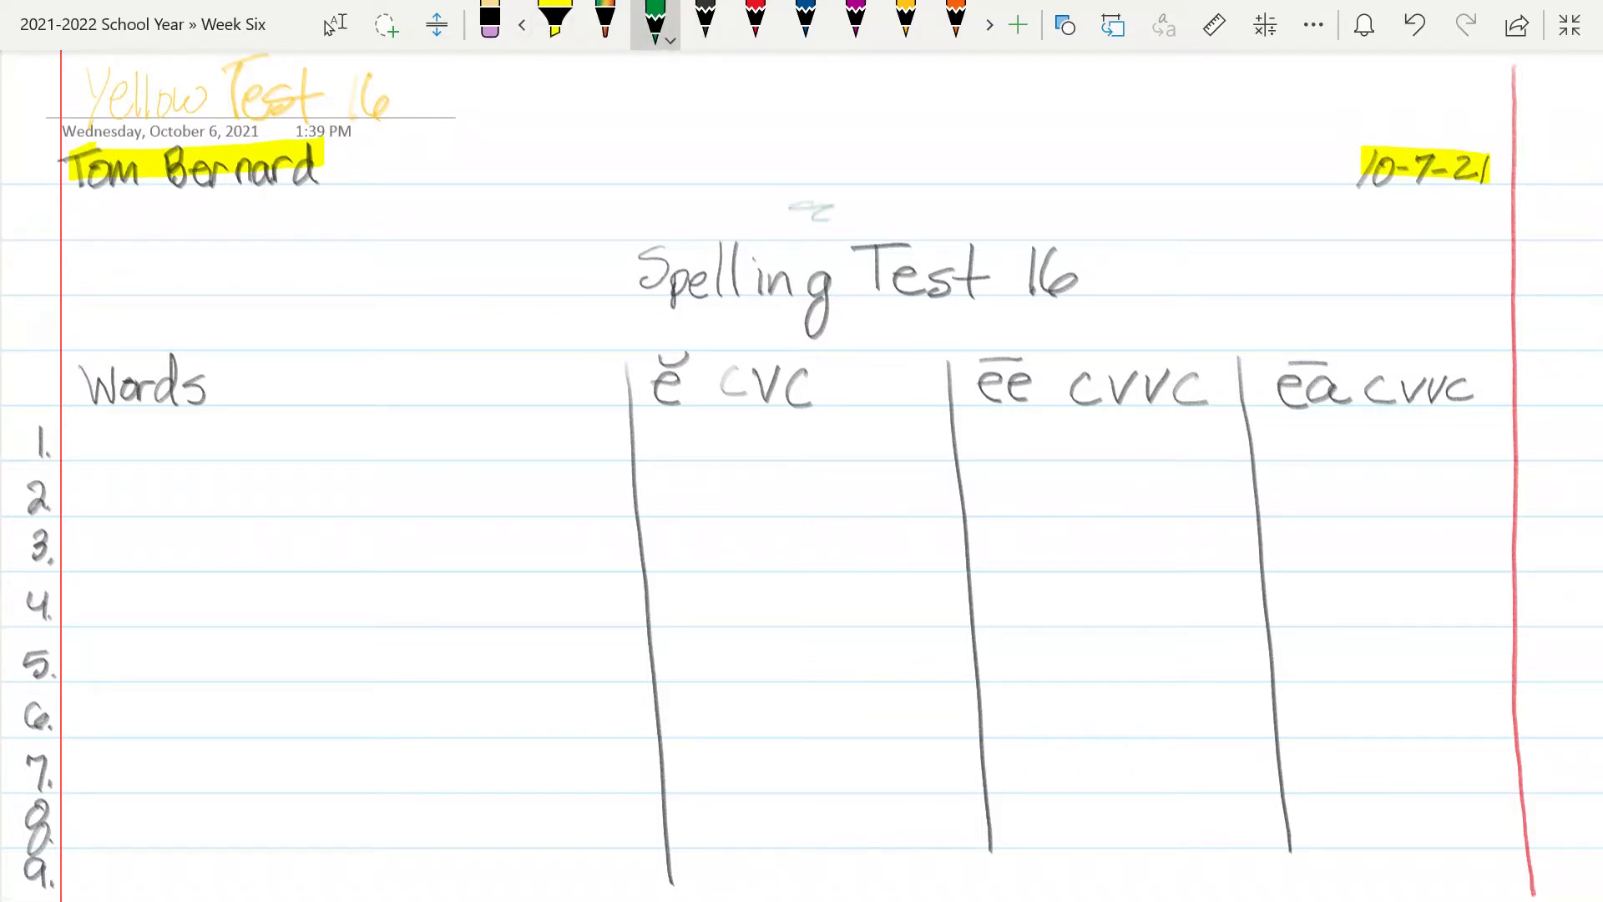
{"action": "left_click", "coordinate": [555, 21]}
{"action": "left_click_drag", "start_coordinate": [628, 276], "coordinate": [1105, 276]}
{"action": "left_click", "coordinate": [656, 21]}
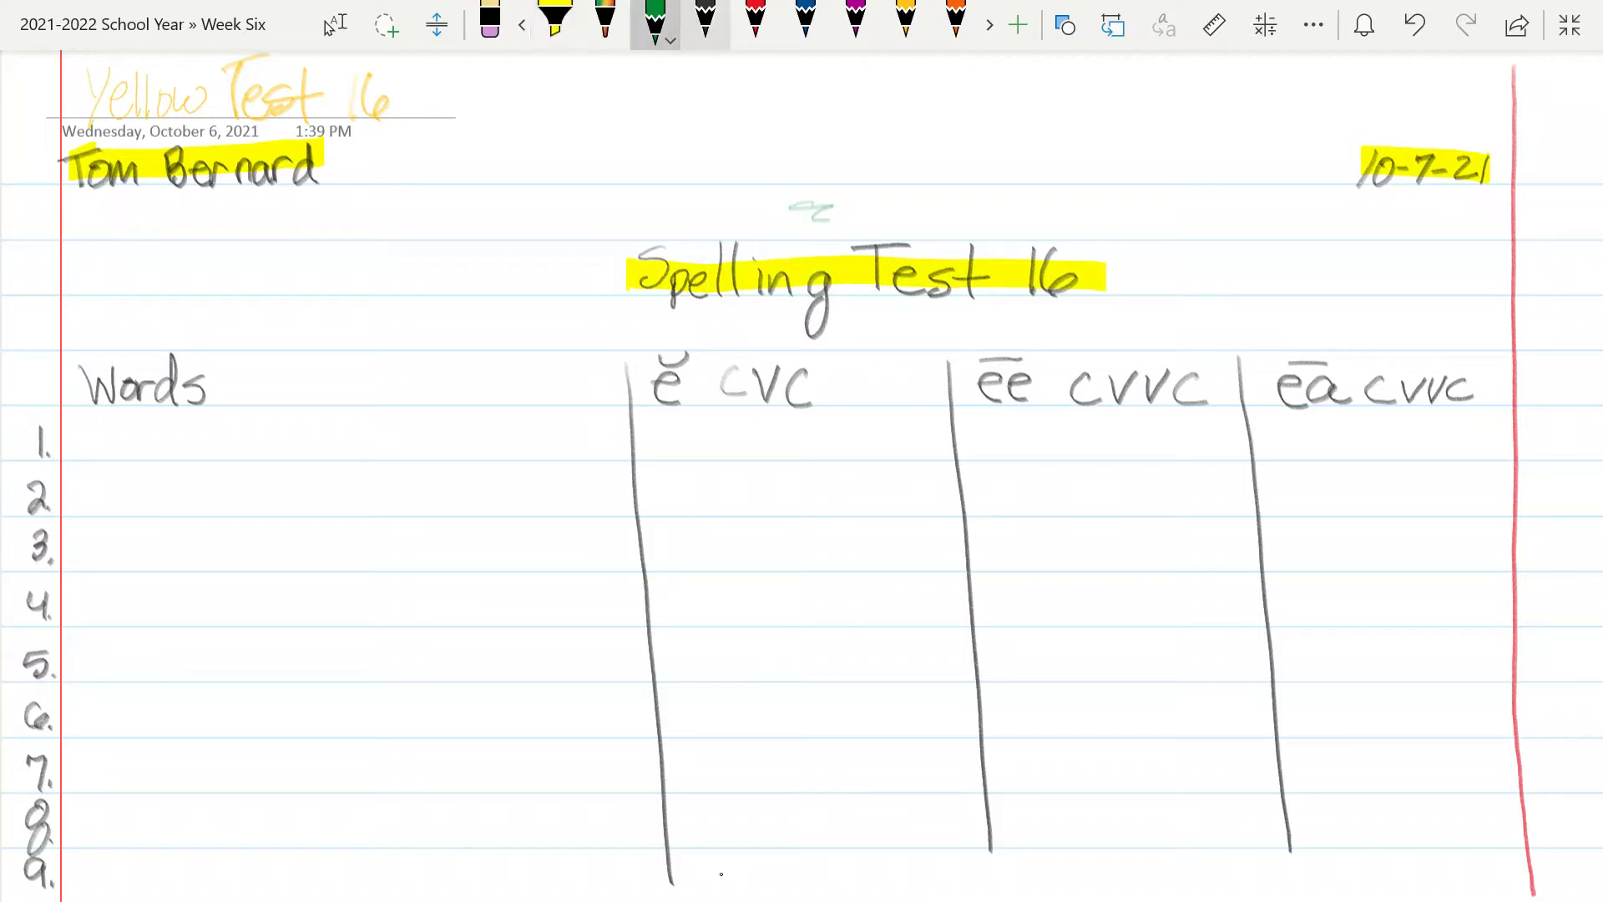
{"action": "left_click_drag", "start_coordinate": [889, 335], "coordinate": [865, 311]}
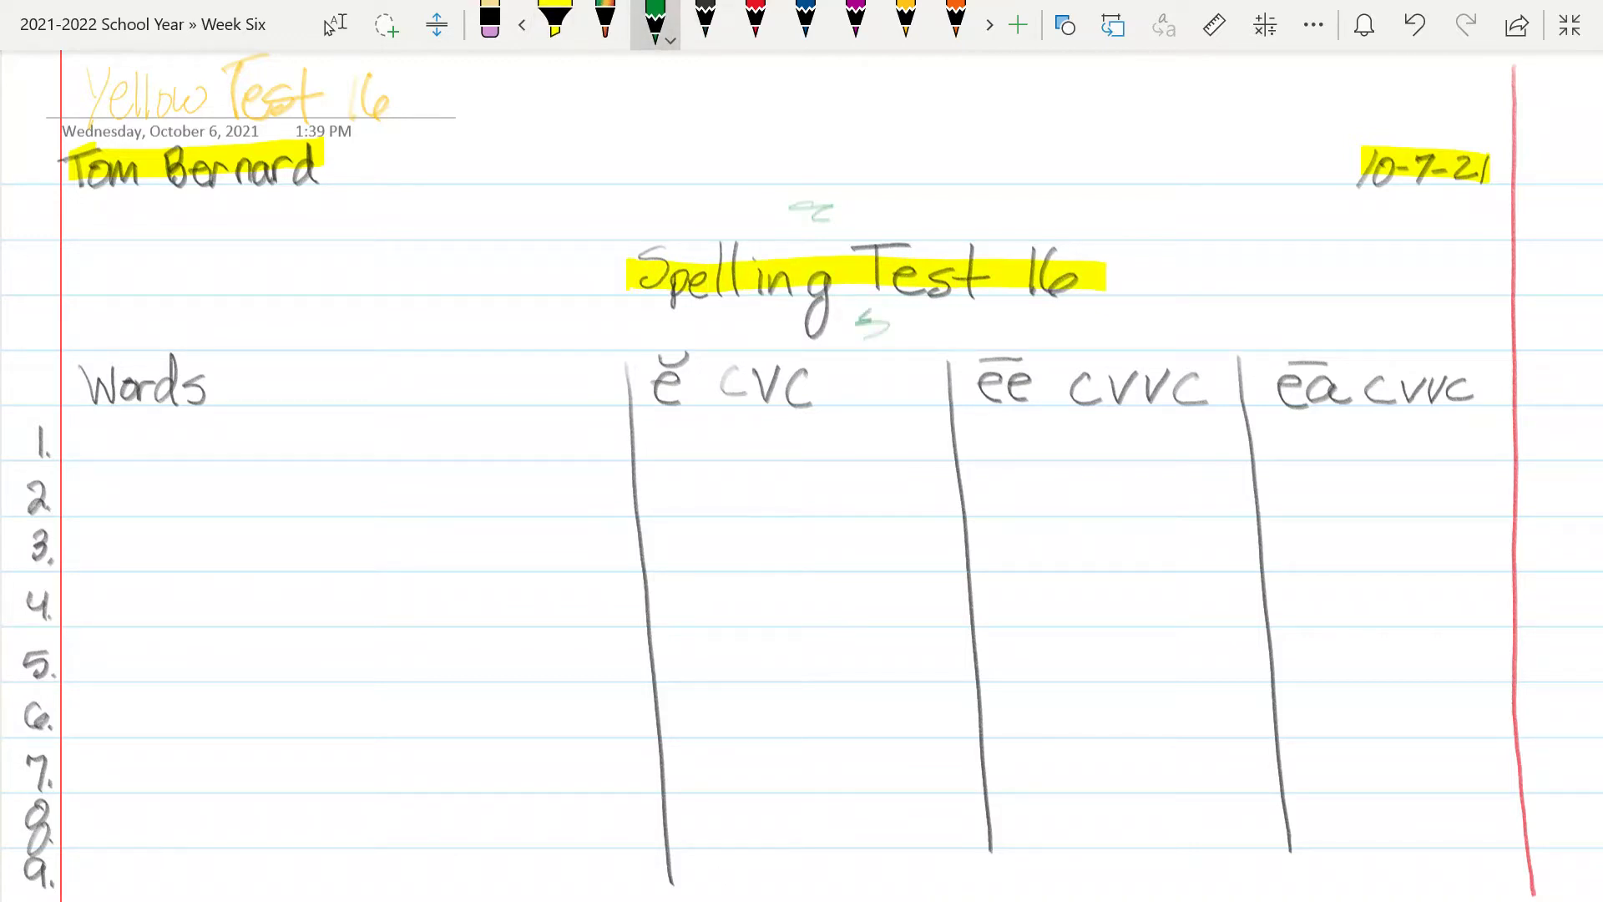
{"action": "left_click", "coordinate": [556, 21]}
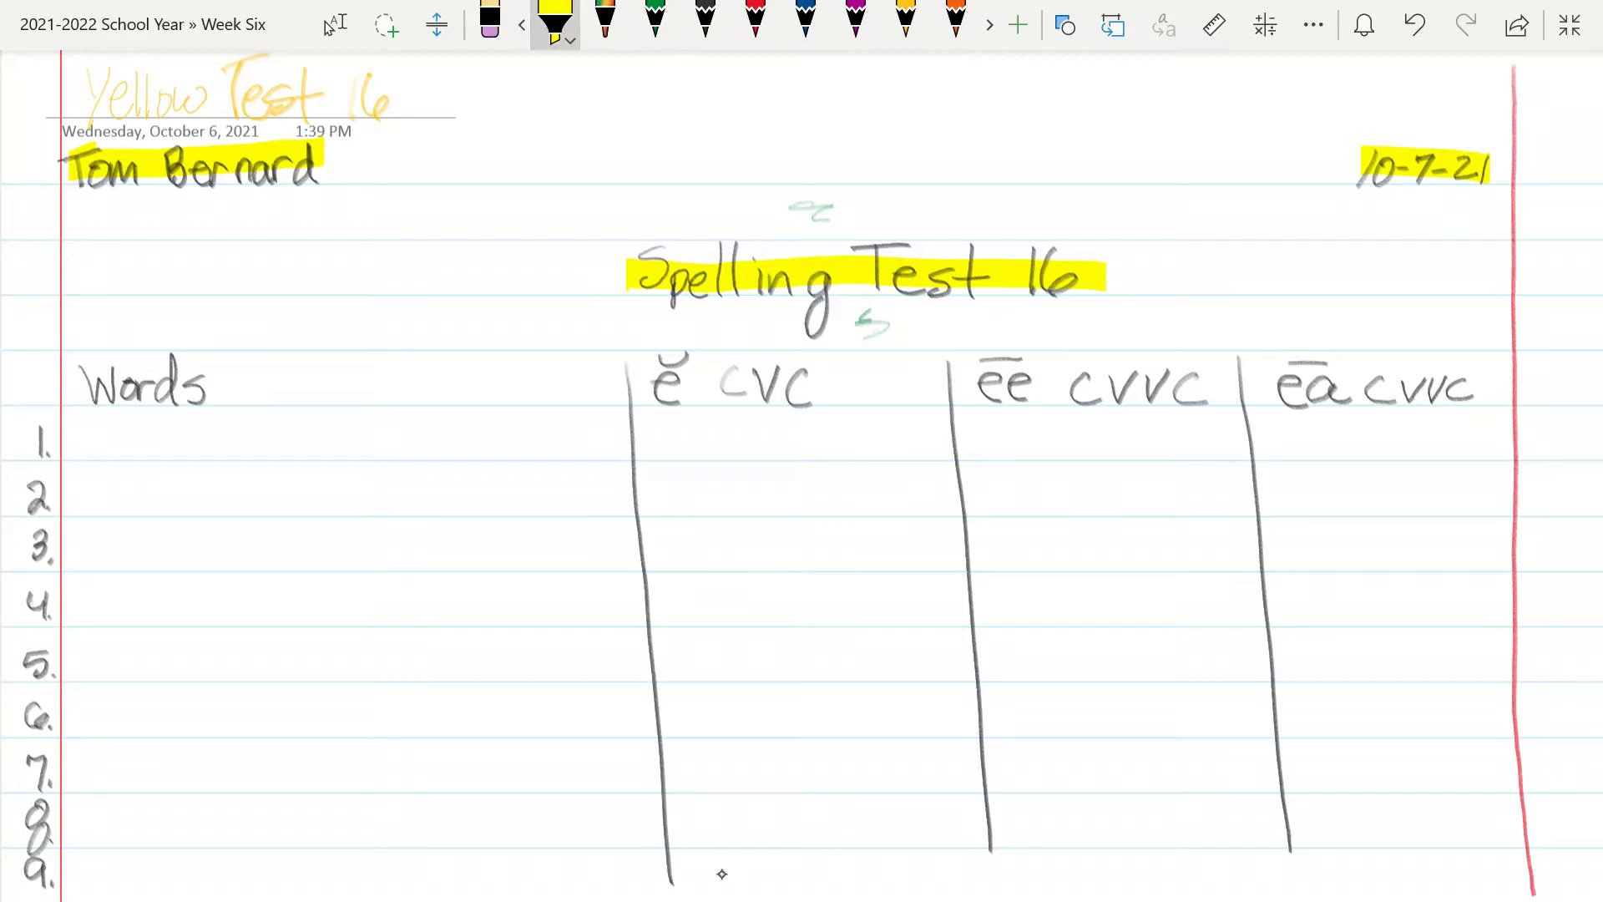
{"action": "left_click_drag", "start_coordinate": [75, 386], "coordinate": [1518, 372]}
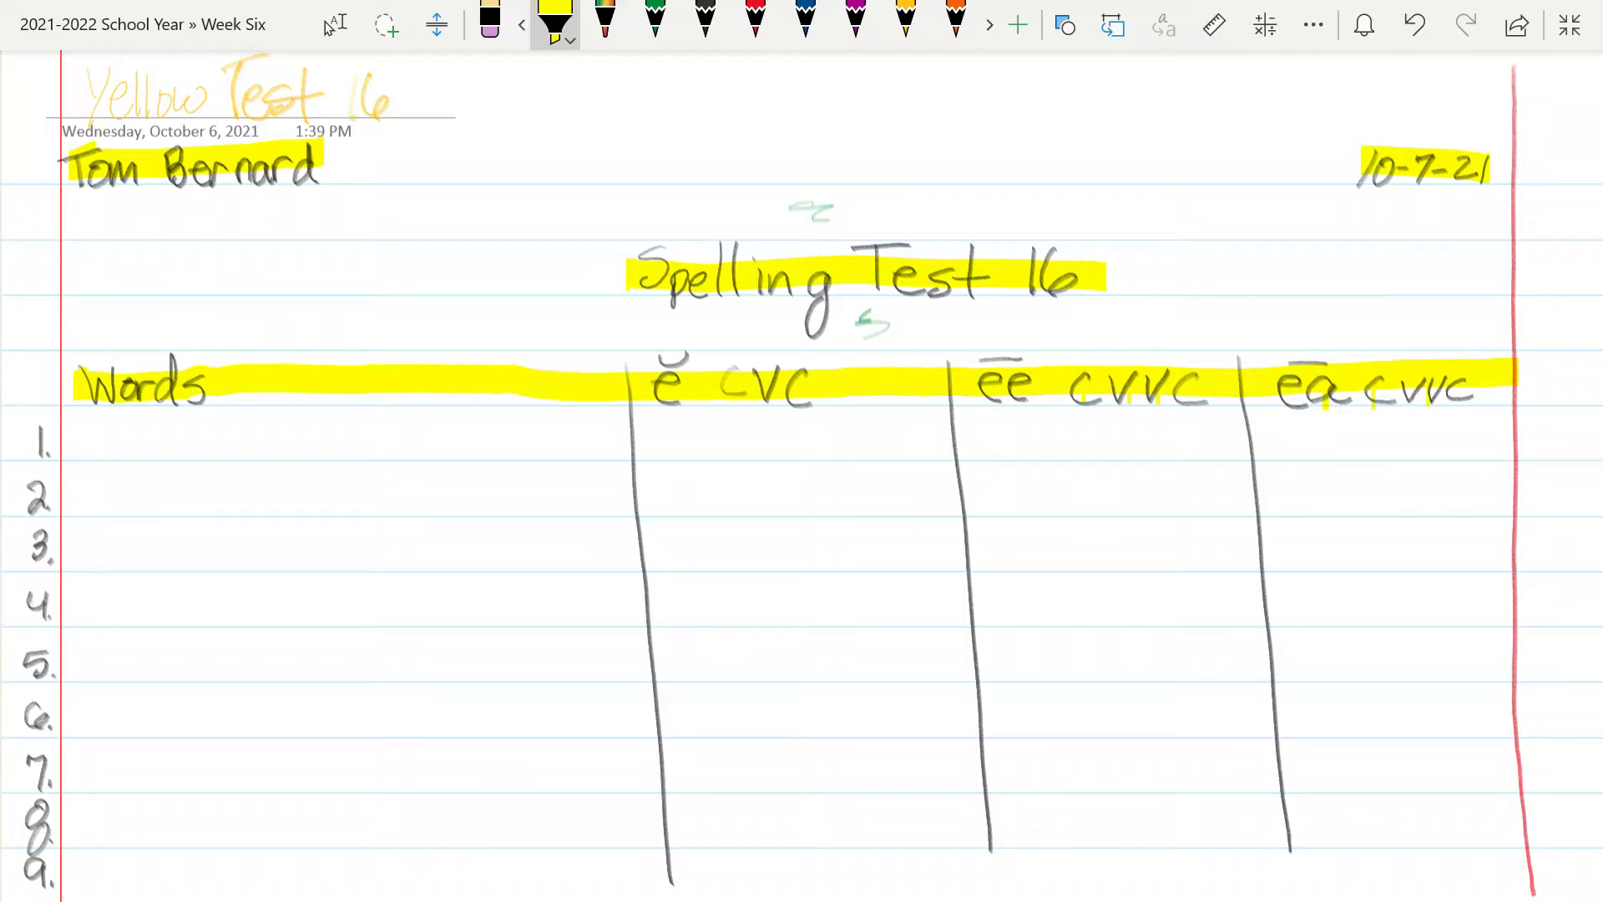
- Highlight the vertical column lines under ĕ cvc, ēe cvvc and ēa cvvc in yellow
{"action": "left_click_drag", "start_coordinate": [632, 349], "coordinate": [659, 856]}
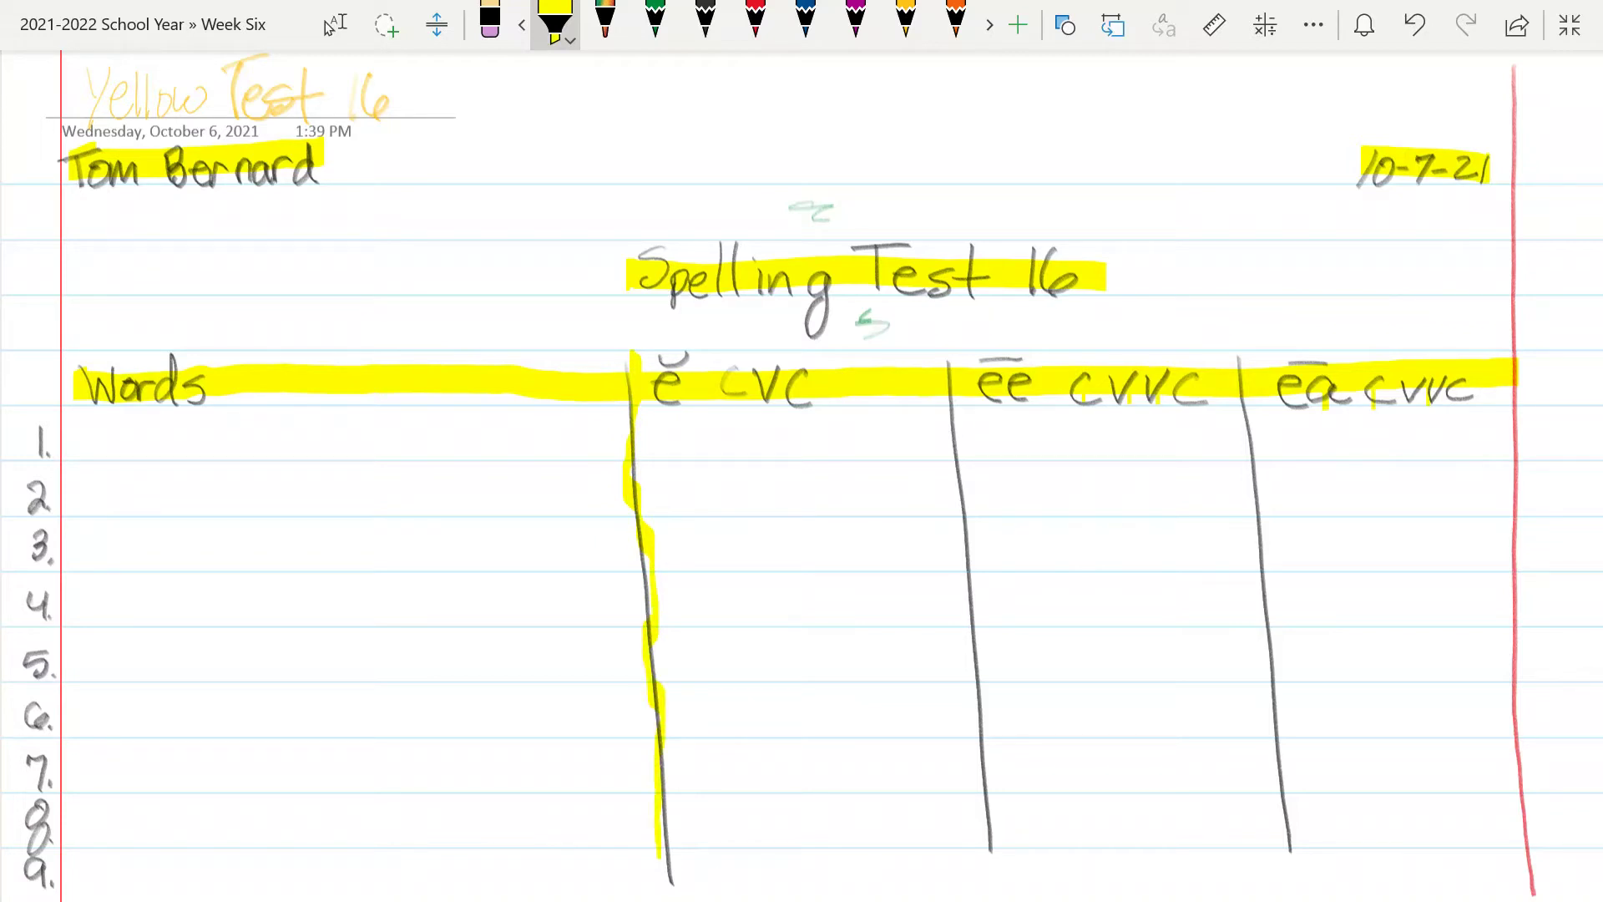
{"action": "left_click_drag", "start_coordinate": [946, 392], "coordinate": [992, 845]}
{"action": "left_click_drag", "start_coordinate": [1239, 355], "coordinate": [1296, 845]}
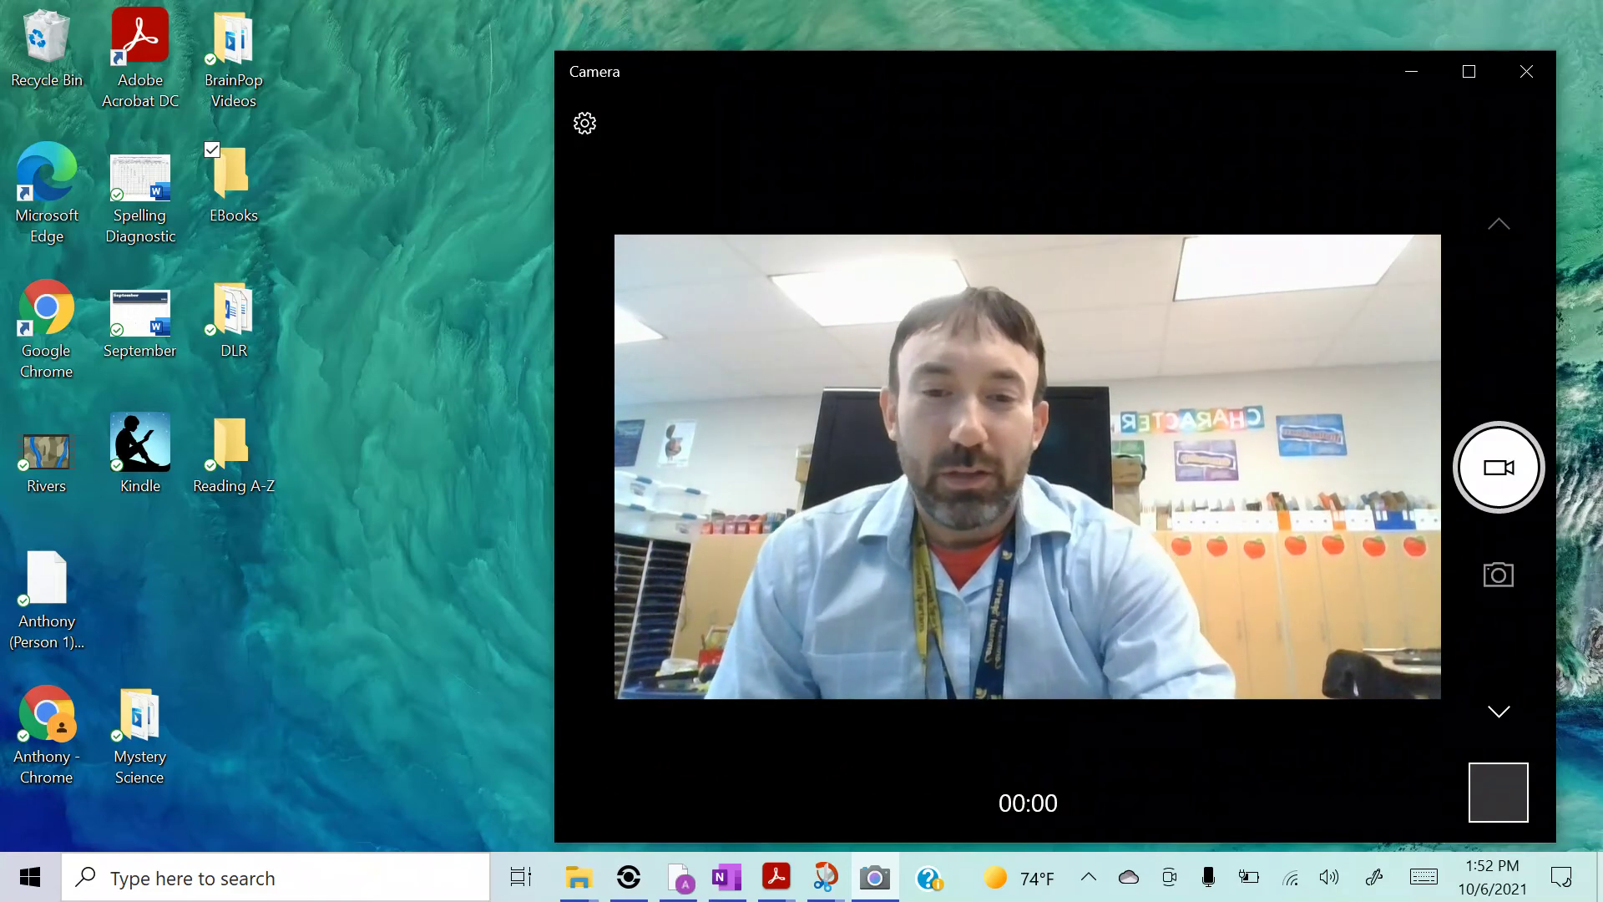
- Return to the OneNote page, undo the stray yellow highlight, and switch to dark ink in full screen
{"action": "key", "text": "alt+Tab"}
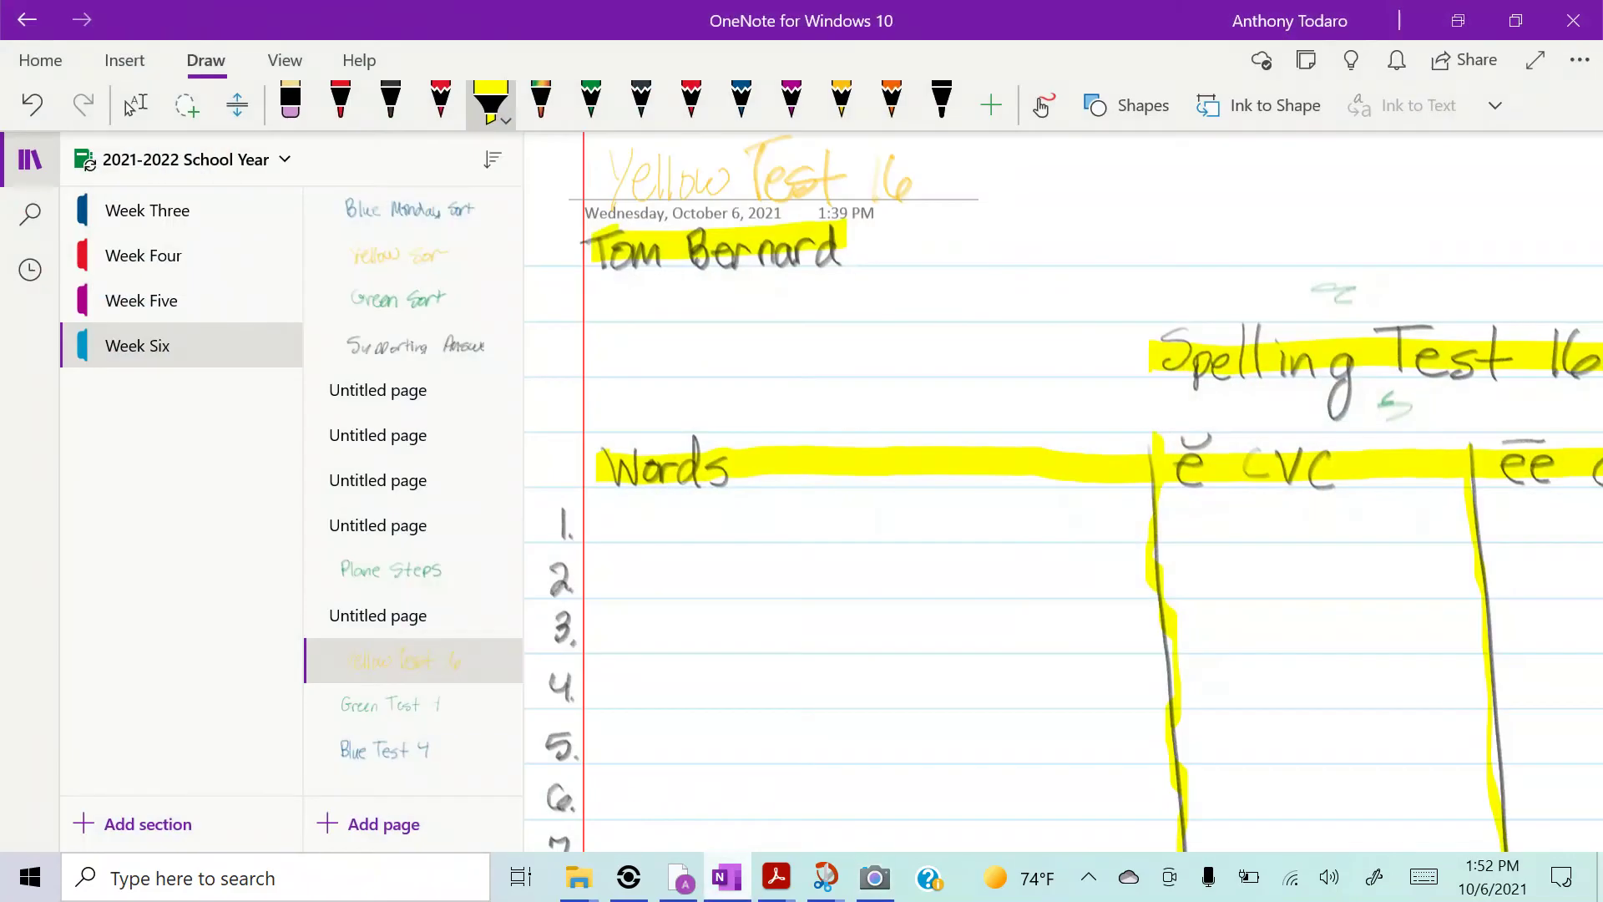
{"action": "scroll", "coordinate": [1060, 492], "scroll_direction": "down", "scroll_amount": 4}
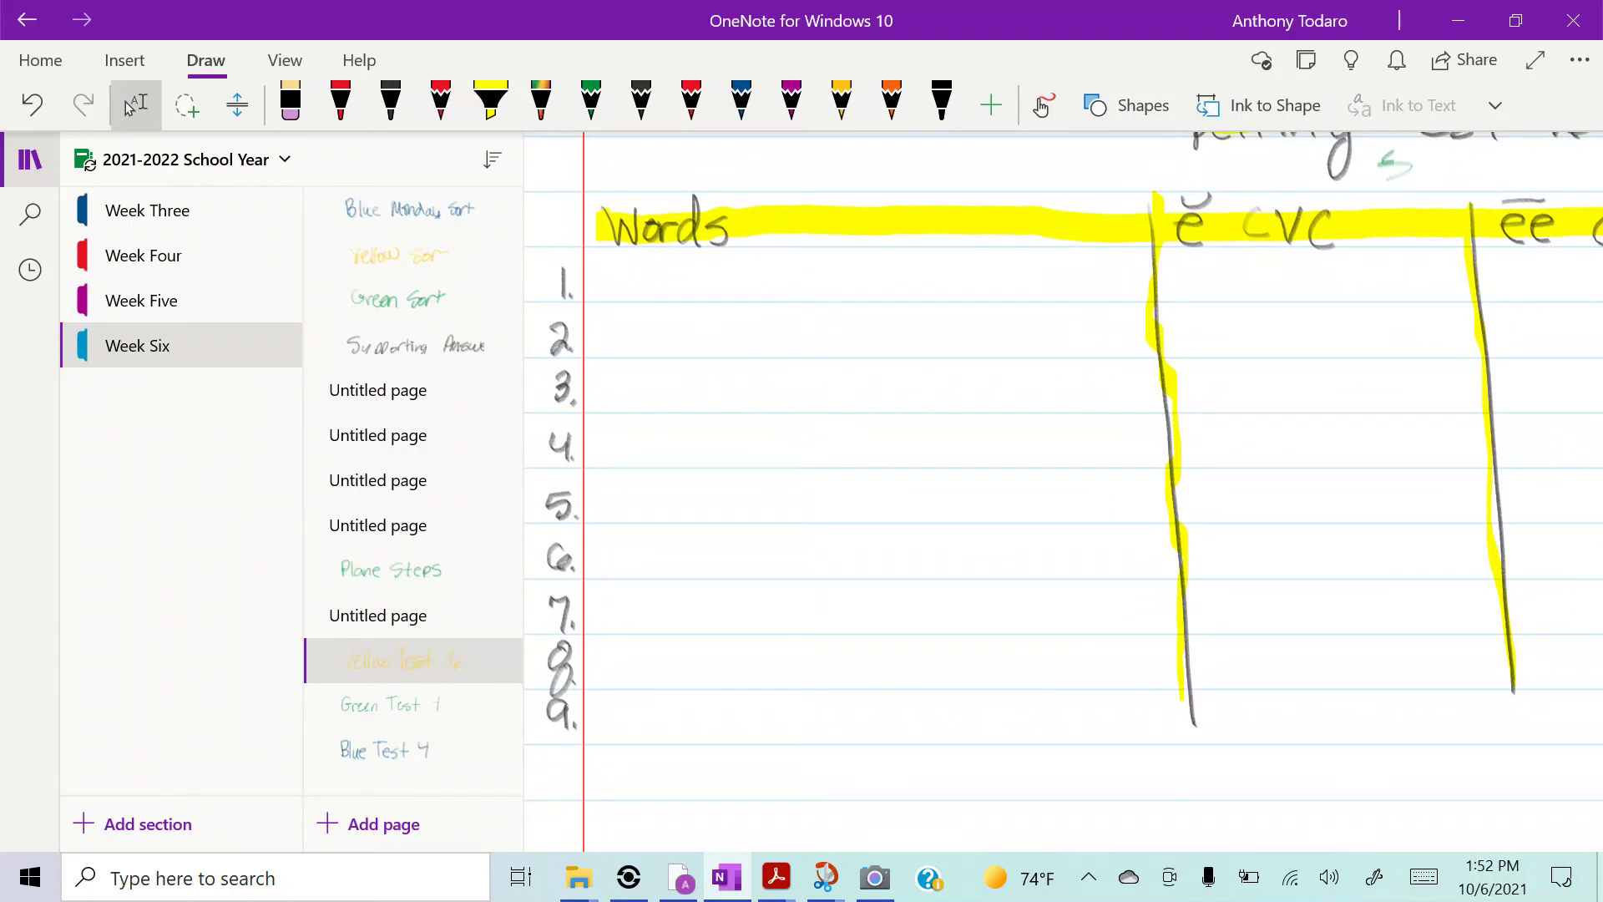
{"action": "left_click", "coordinate": [491, 100]}
{"action": "left_click_drag", "start_coordinate": [618, 260], "coordinate": [618, 319]}
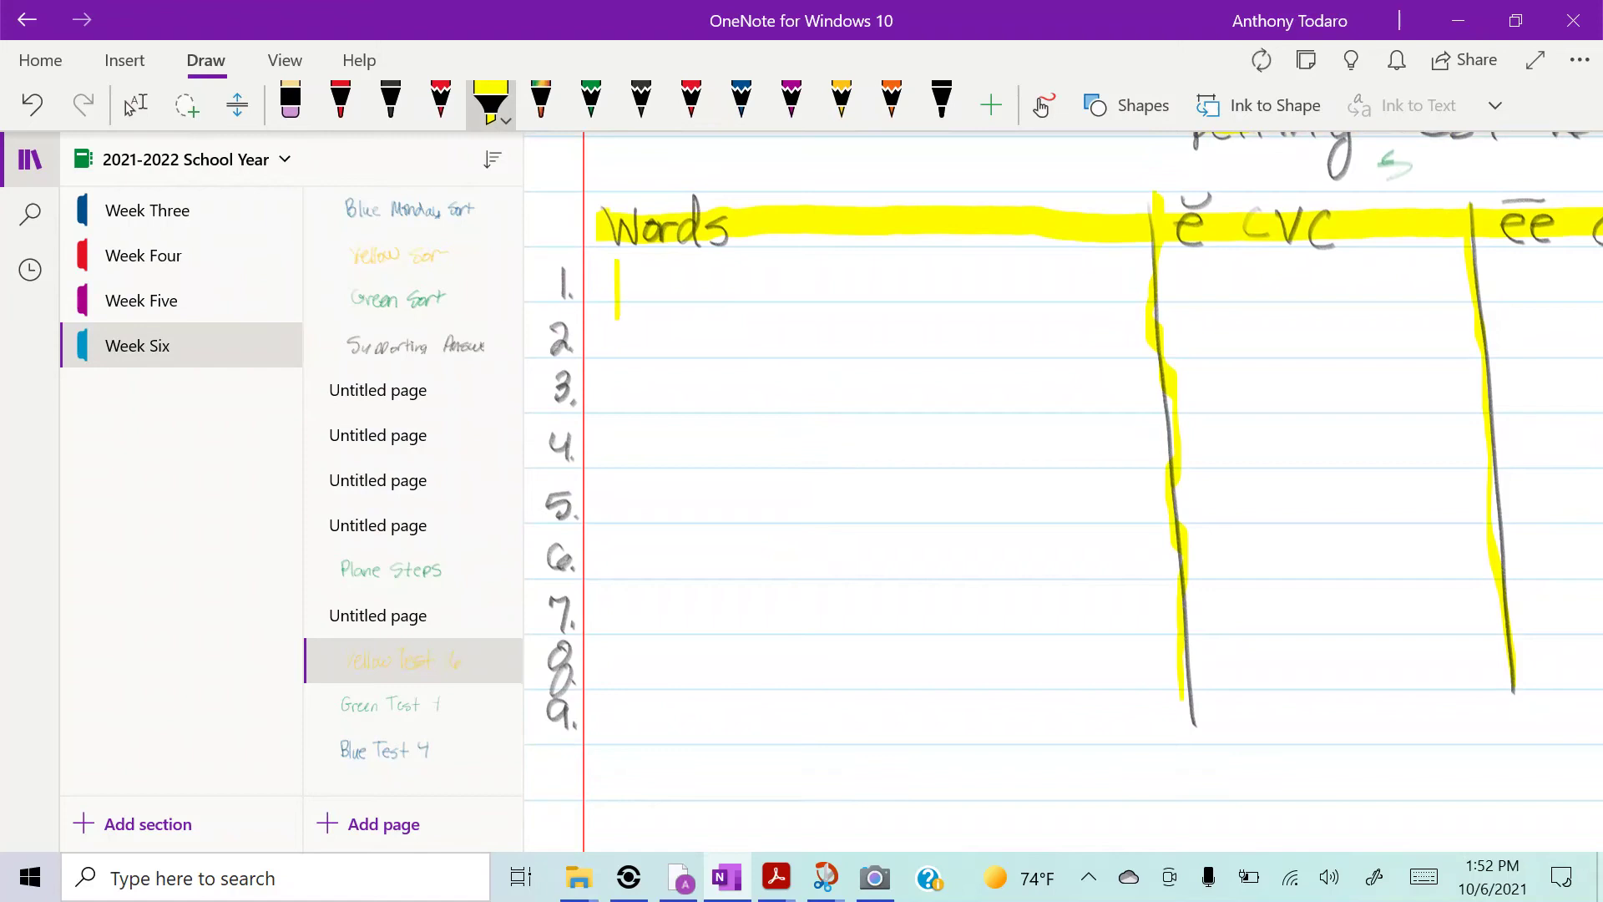
{"action": "left_click", "coordinate": [641, 101]}
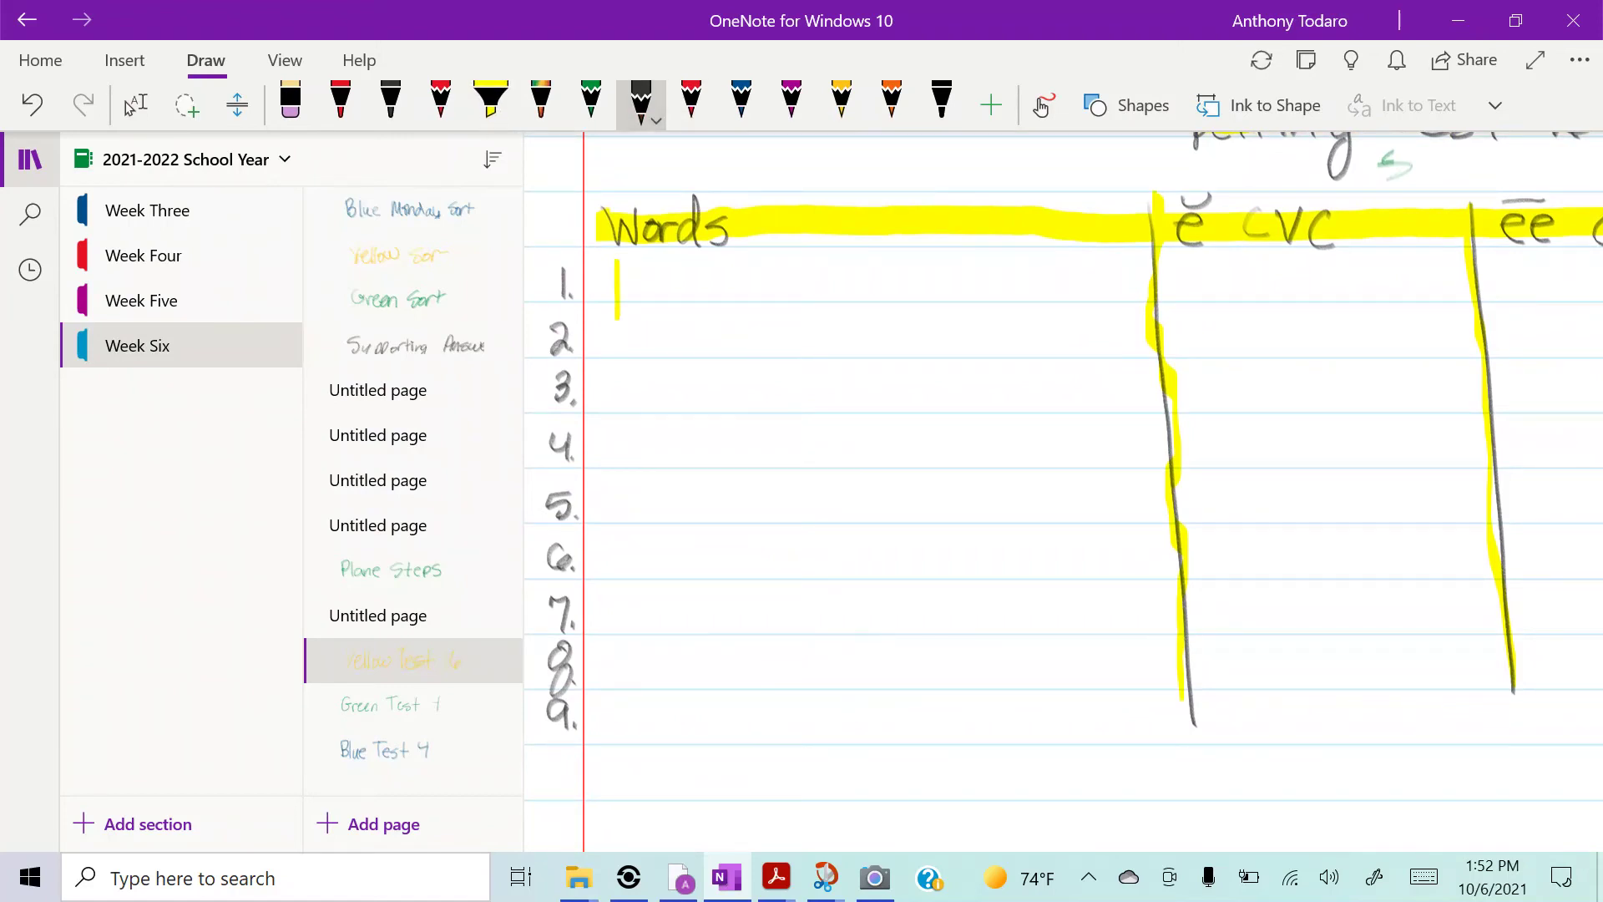
{"action": "key", "text": "ctrl+z"}
{"action": "key", "text": "F11"}
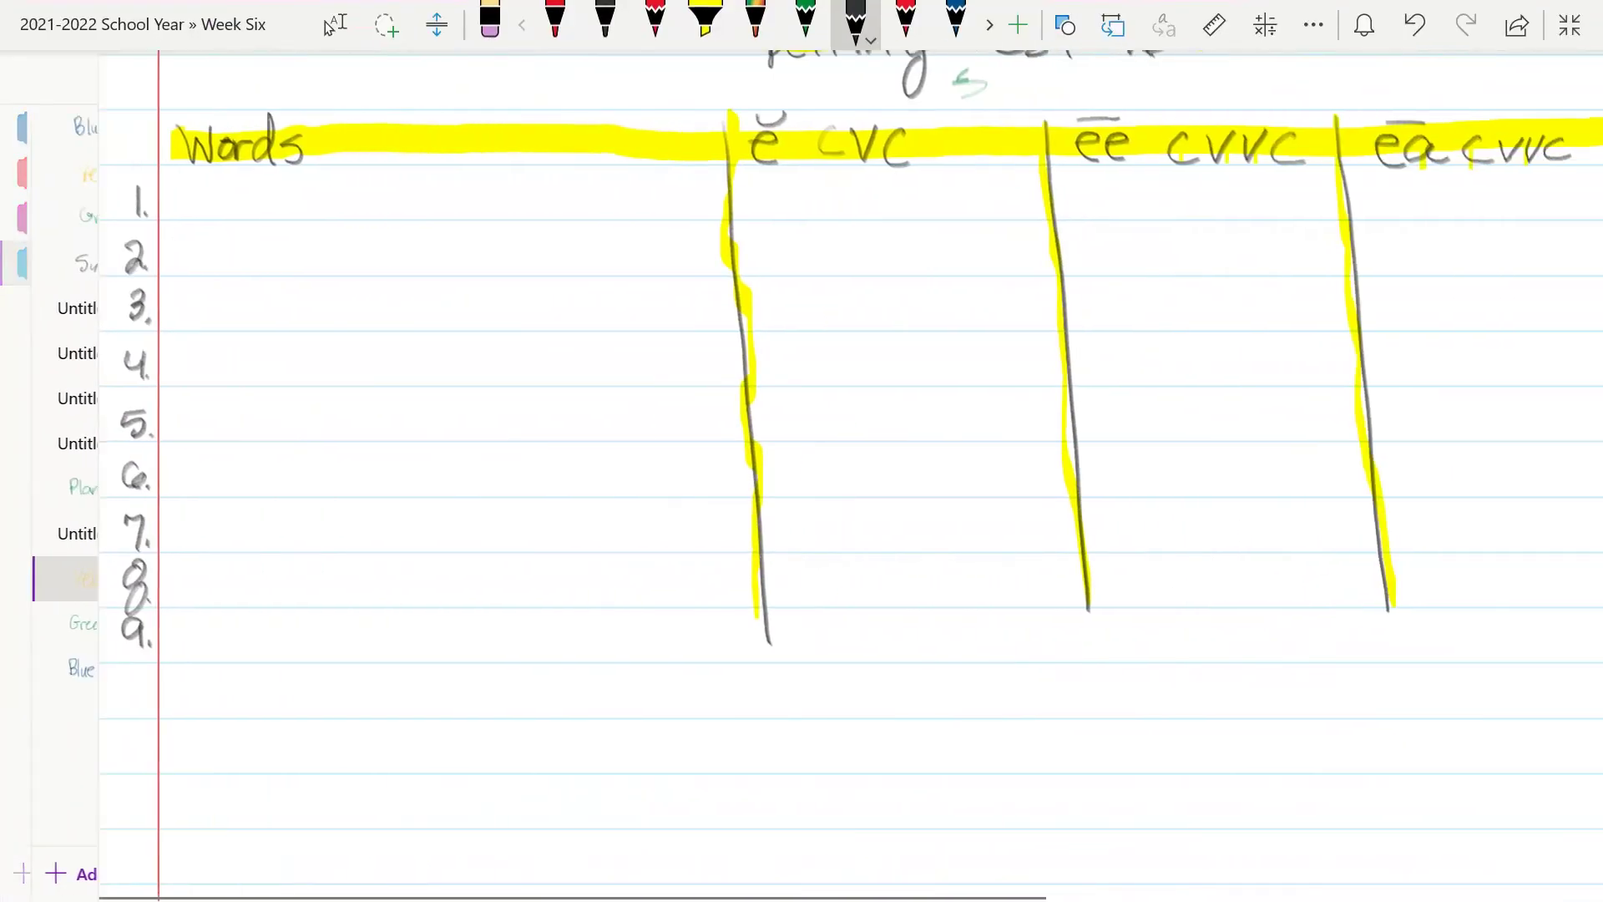
- Handwrite 'Next' on line 1 and 'Speak' on line 9 of the Words column
{"action": "left_click_drag", "start_coordinate": [93, 213], "coordinate": [115, 187]}
{"action": "left_click_drag", "start_coordinate": [121, 203], "coordinate": [152, 215]}
{"action": "mouse_move", "coordinate": [154, 192]}
{"action": "left_mouse_down"}
{"action": "mouse_move", "coordinate": [166, 215]}
{"action": "mouse_move", "coordinate": [144, 222]}
{"action": "mouse_move", "coordinate": [186, 223]}
{"action": "left_mouse_up"}
{"action": "left_click_drag", "start_coordinate": [173, 206], "coordinate": [193, 201]}
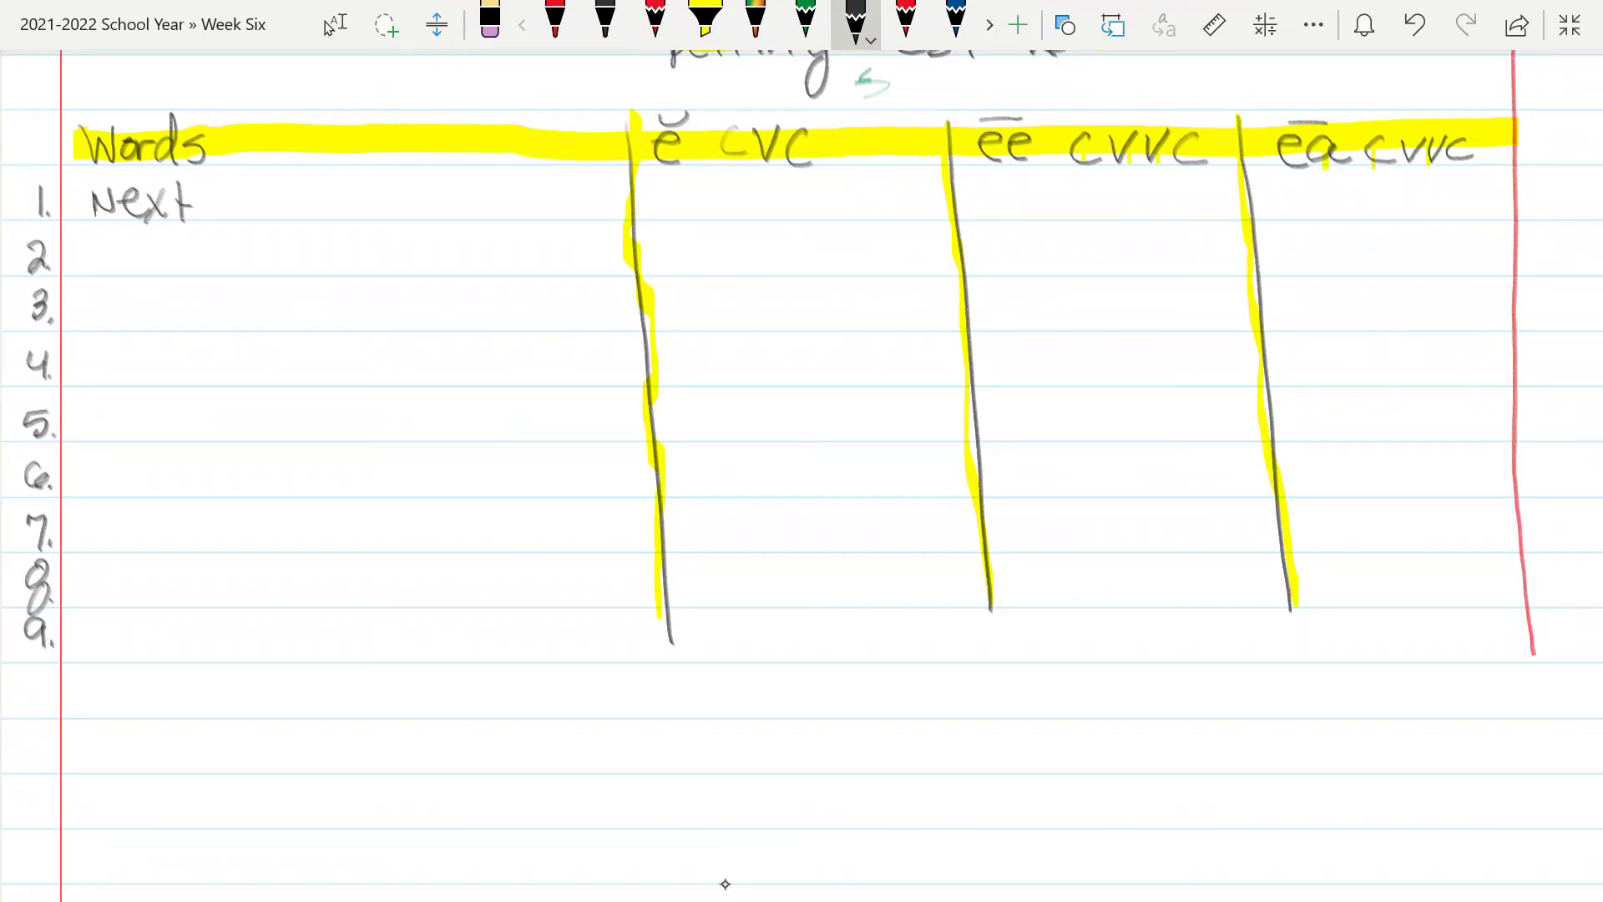
{"action": "mouse_move", "coordinate": [98, 620]}
{"action": "left_mouse_down"}
{"action": "mouse_move", "coordinate": [81, 651]}
{"action": "mouse_move", "coordinate": [117, 656]}
{"action": "left_mouse_up"}
{"action": "left_click_drag", "start_coordinate": [132, 636], "coordinate": [178, 656]}
{"action": "mouse_move", "coordinate": [185, 615]}
{"action": "left_mouse_down"}
{"action": "mouse_move", "coordinate": [183, 658]}
{"action": "mouse_move", "coordinate": [214, 655]}
{"action": "left_mouse_up"}
- Extend all three column lines further down the page
{"action": "left_click_drag", "start_coordinate": [671, 643], "coordinate": [700, 852]}
{"action": "left_click_drag", "start_coordinate": [991, 611], "coordinate": [1020, 827]}
{"action": "left_click_drag", "start_coordinate": [1286, 611], "coordinate": [1312, 829]}
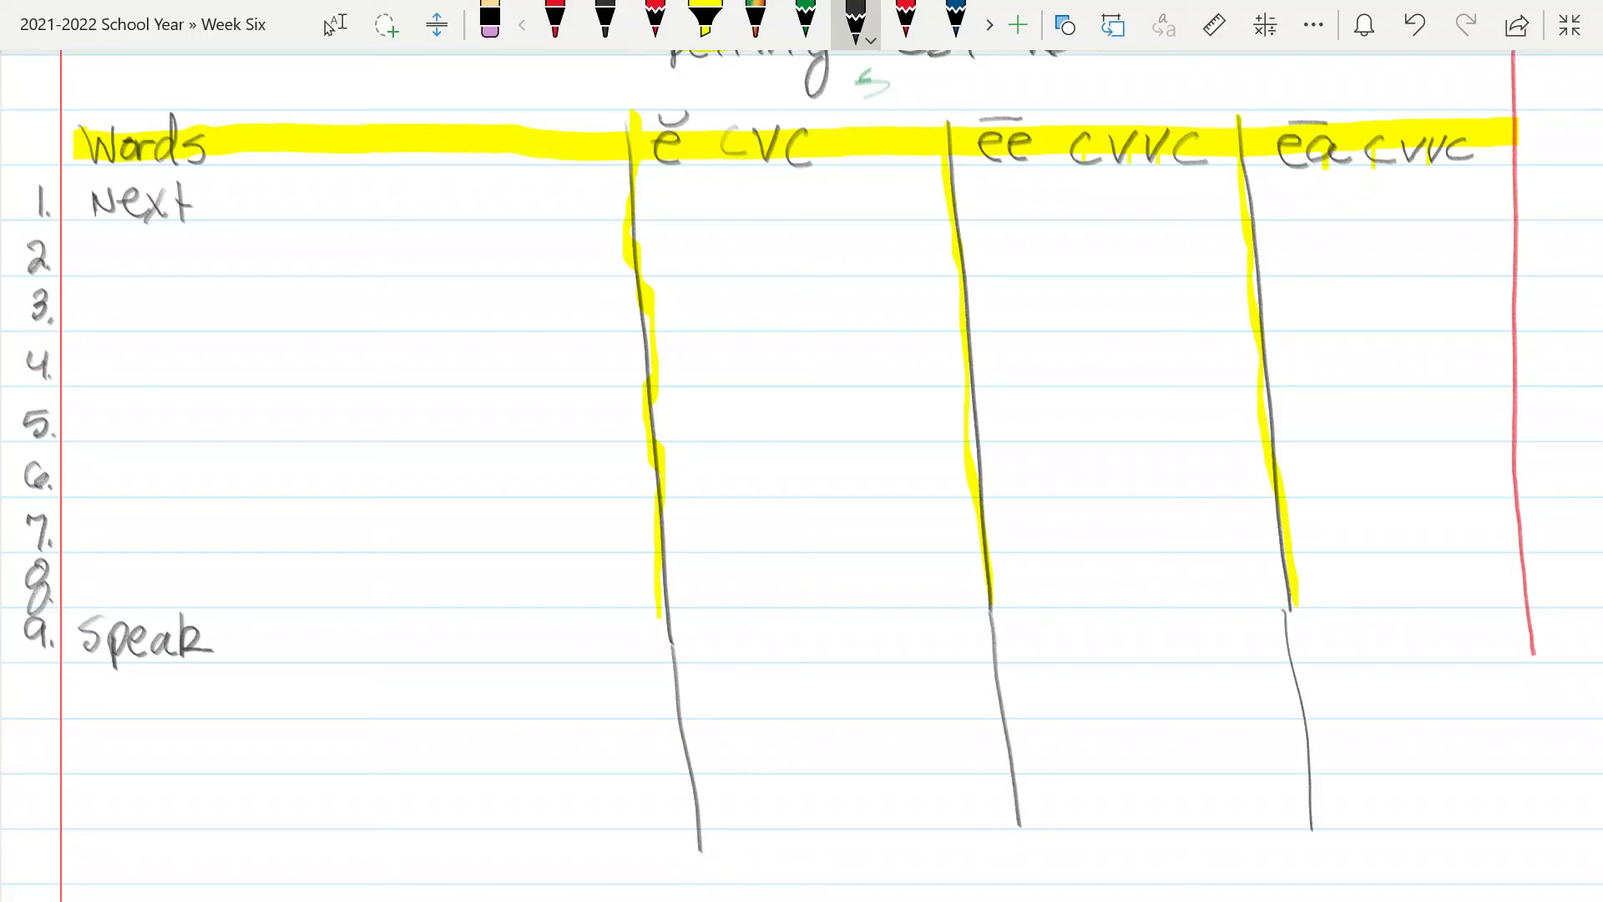
{"action": "left_click_drag", "start_coordinate": [950, 183], "coordinate": [1017, 869]}
{"action": "left_click_drag", "start_coordinate": [700, 848], "coordinate": [700, 886]}
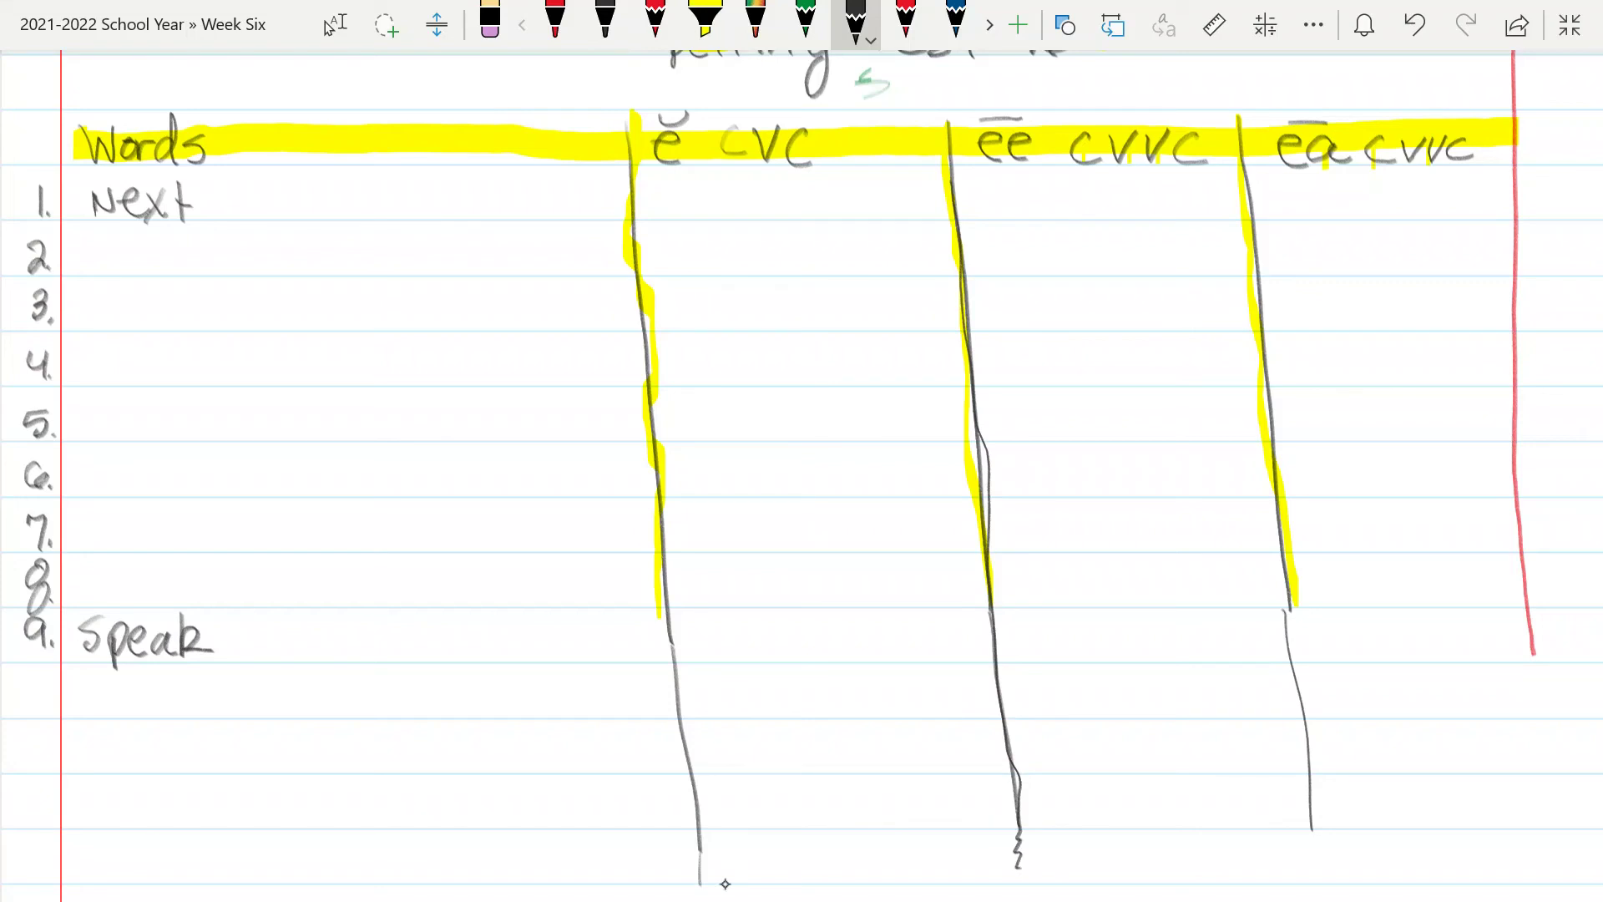
- Lengthen the third column line, label Next 'cvc', and check it under ĕ cvc
{"action": "left_click_drag", "start_coordinate": [1311, 831], "coordinate": [1313, 873]}
{"action": "left_click_drag", "start_coordinate": [105, 174], "coordinate": [154, 189]}
{"action": "mouse_move", "coordinate": [751, 190]}
{"action": "left_mouse_down"}
{"action": "mouse_move", "coordinate": [758, 203]}
{"action": "mouse_move", "coordinate": [790, 173]}
{"action": "left_mouse_up"}
- Draw an arrow from Speak across row 9 and a down arrow in the ēa cvvc column
{"action": "left_click_drag", "start_coordinate": [380, 647], "coordinate": [397, 646]}
{"action": "left_click_drag", "start_coordinate": [526, 643], "coordinate": [1359, 650]}
{"action": "left_click_drag", "start_coordinate": [1333, 634], "coordinate": [1360, 649]}
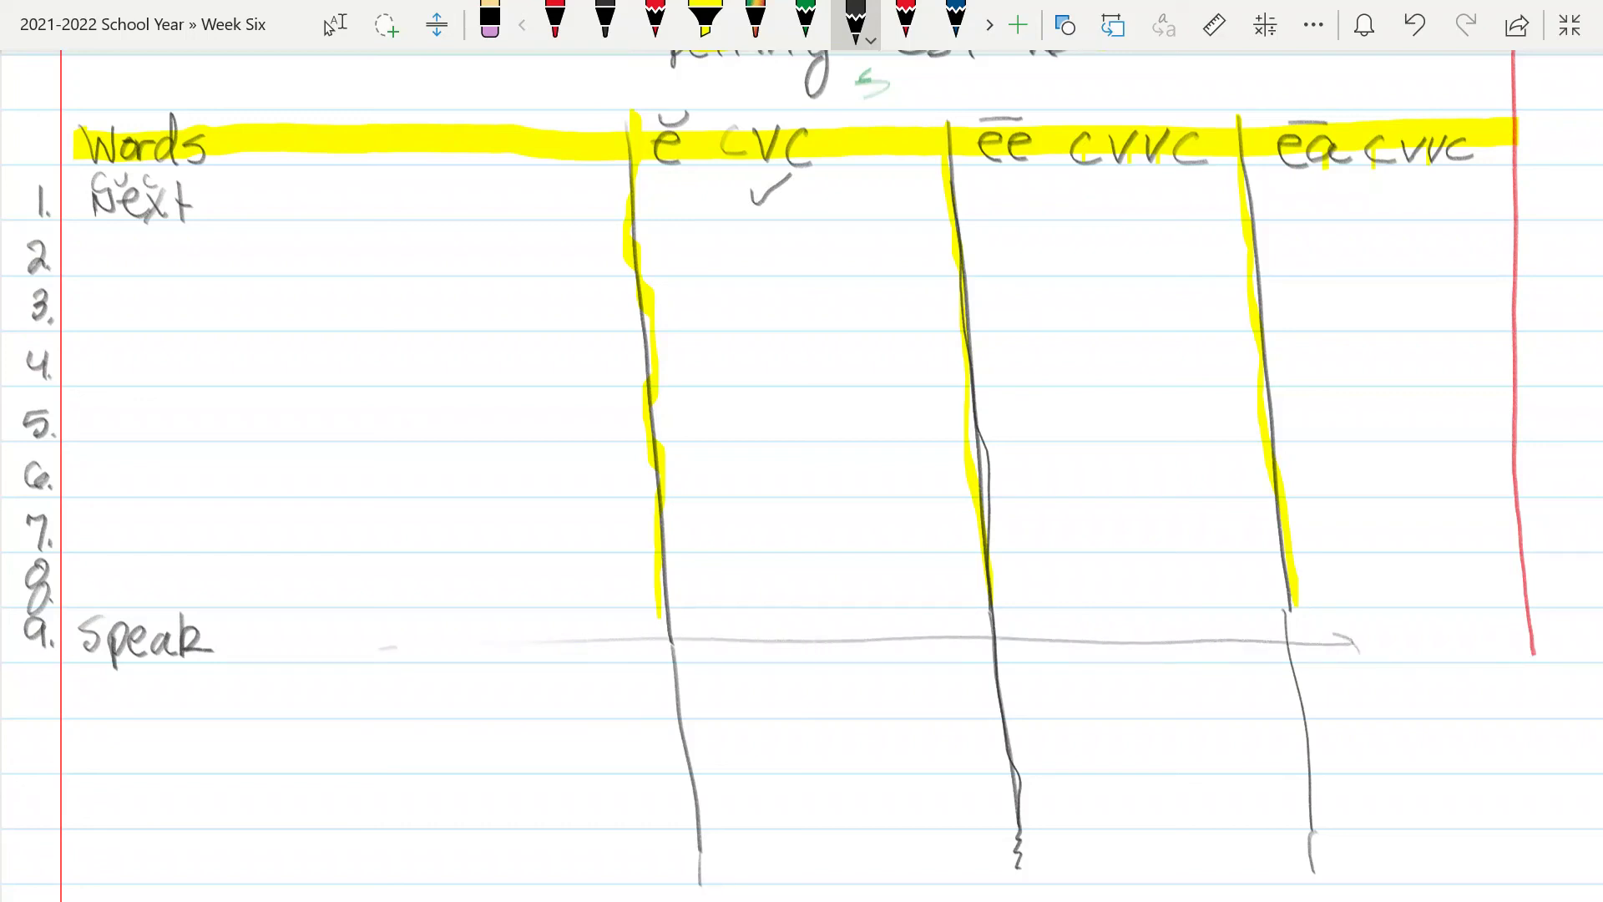
{"action": "mouse_move", "coordinate": [1333, 185]}
{"action": "left_mouse_down"}
{"action": "mouse_move", "coordinate": [1401, 635]}
{"action": "mouse_move", "coordinate": [1419, 612]}
{"action": "mouse_move", "coordinate": [1390, 639]}
{"action": "left_mouse_up"}
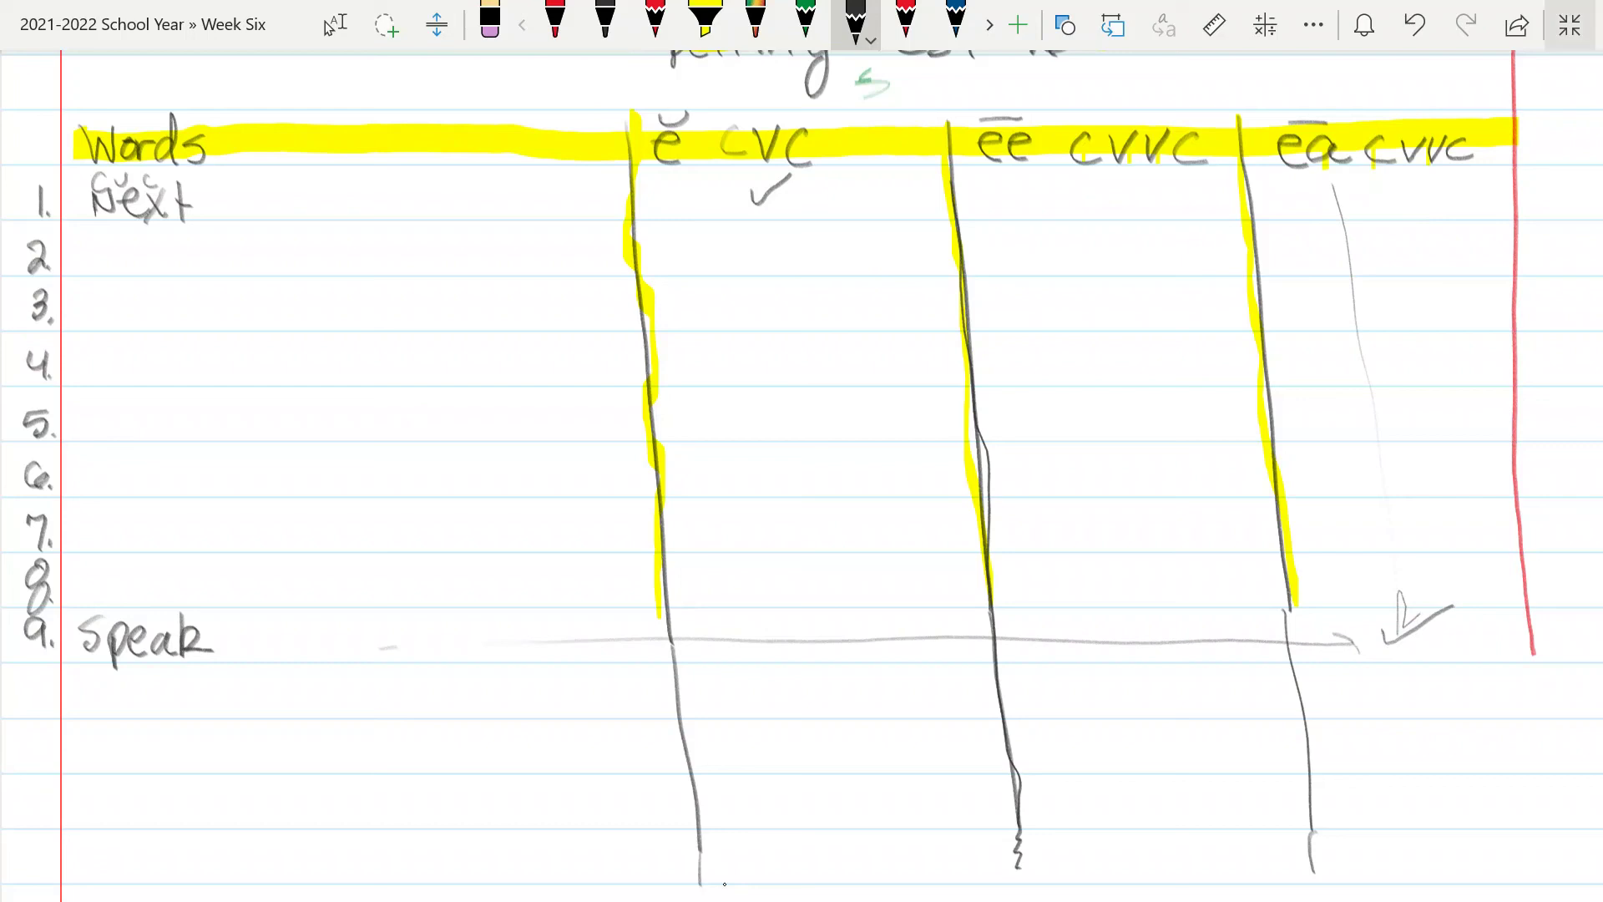
- Exit full screen and bring up the screen recorder and Windows Camera webcam view
{"action": "left_click", "coordinate": [1570, 25]}
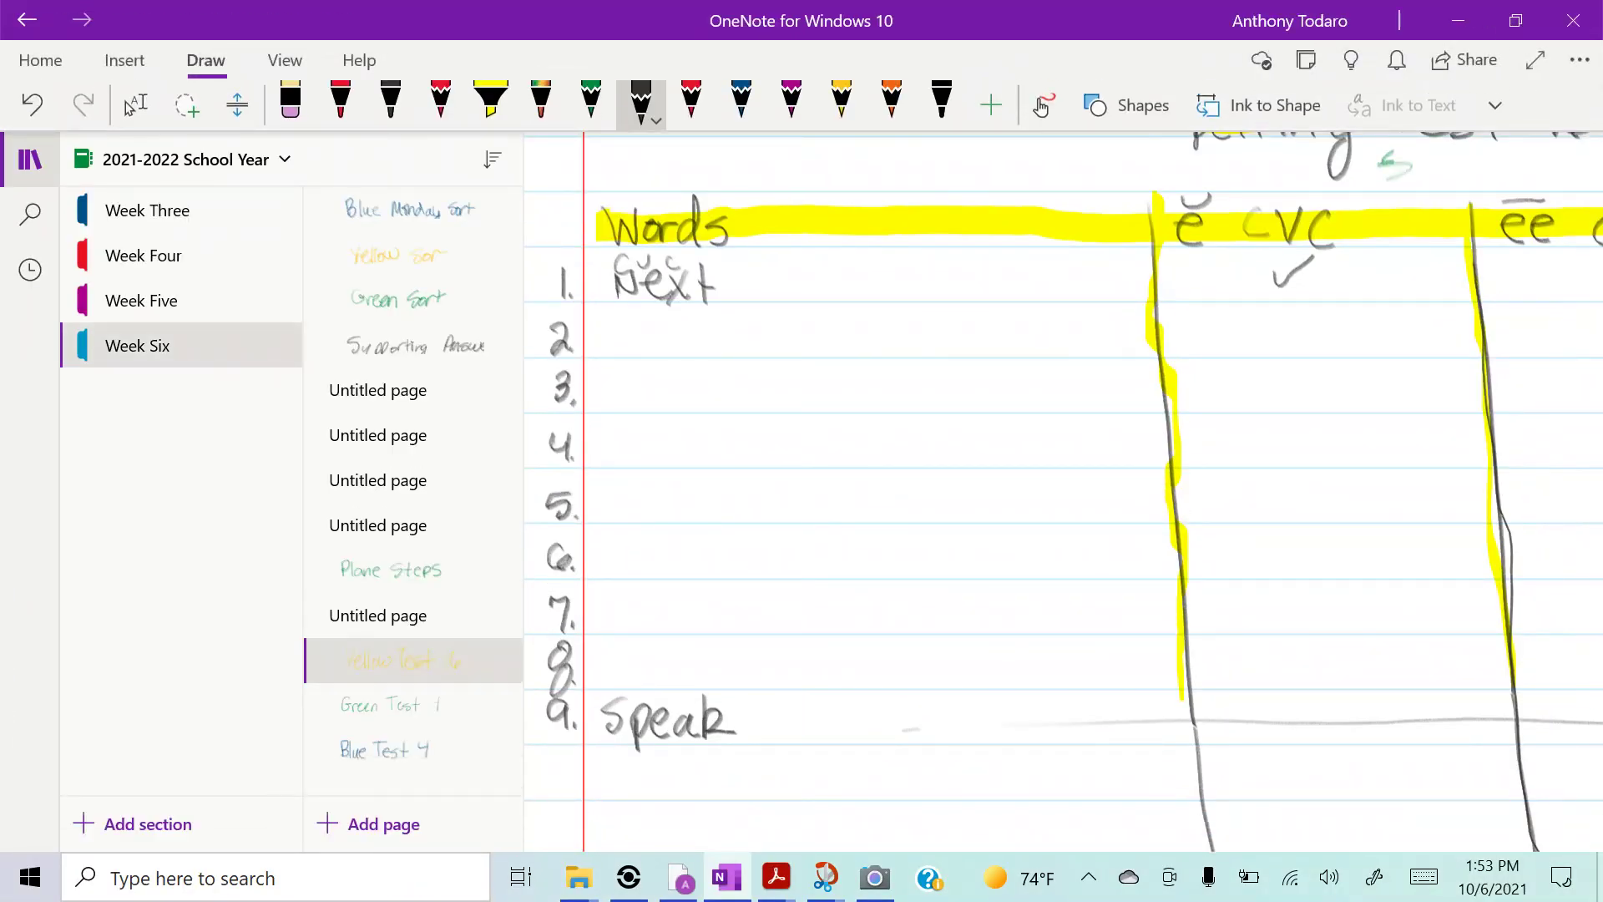
{"action": "left_click", "coordinate": [629, 877]}
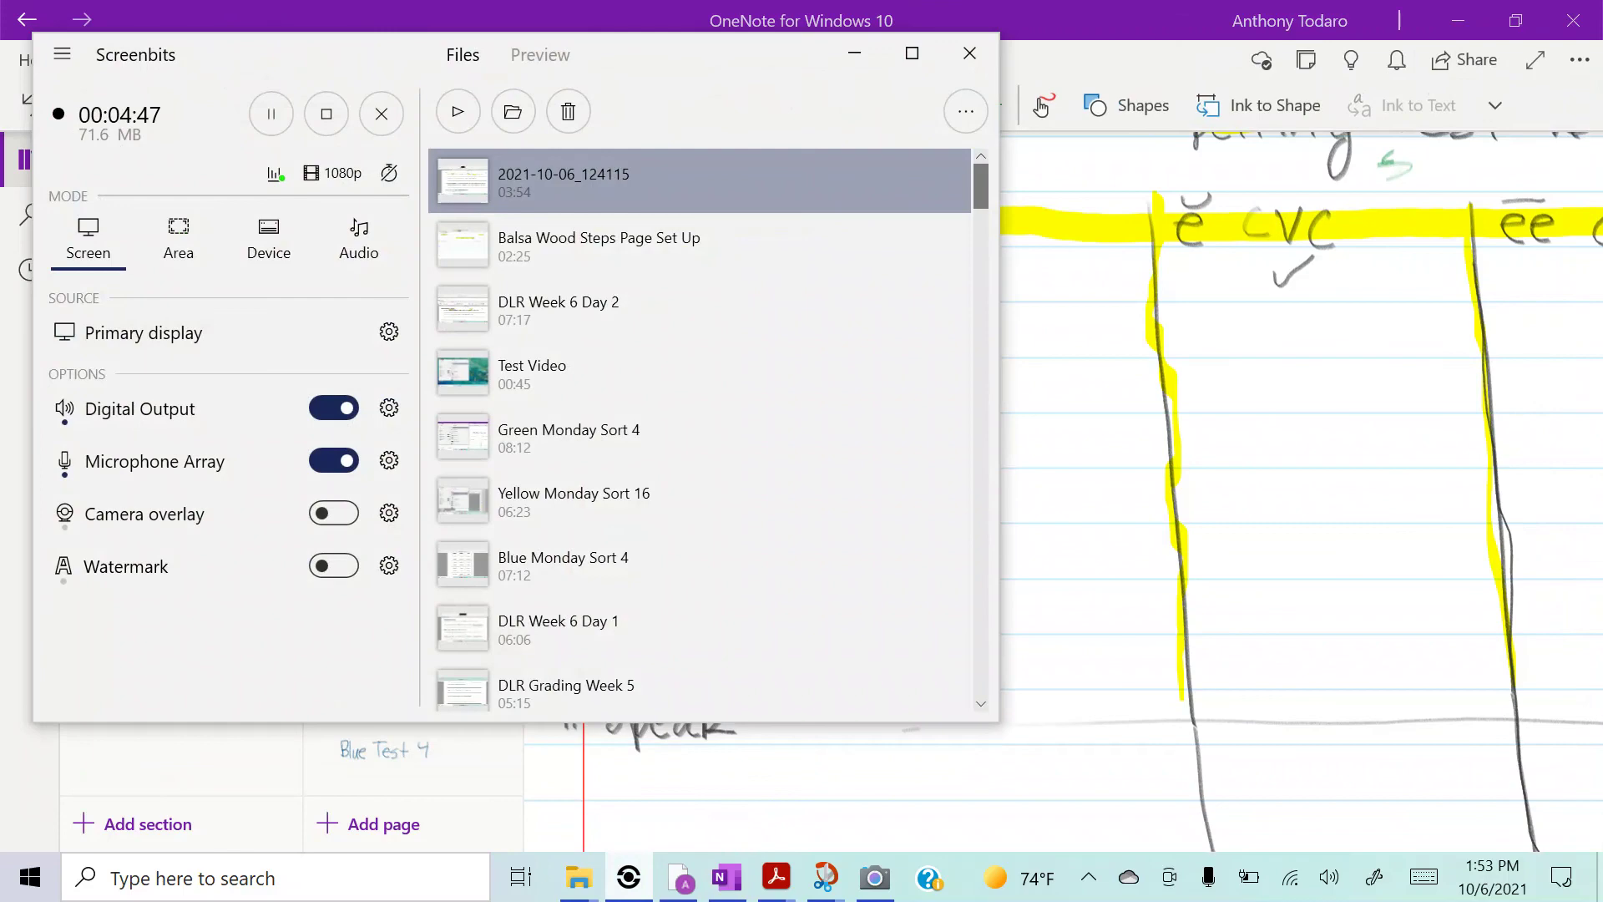
{"action": "left_click", "coordinate": [874, 876]}
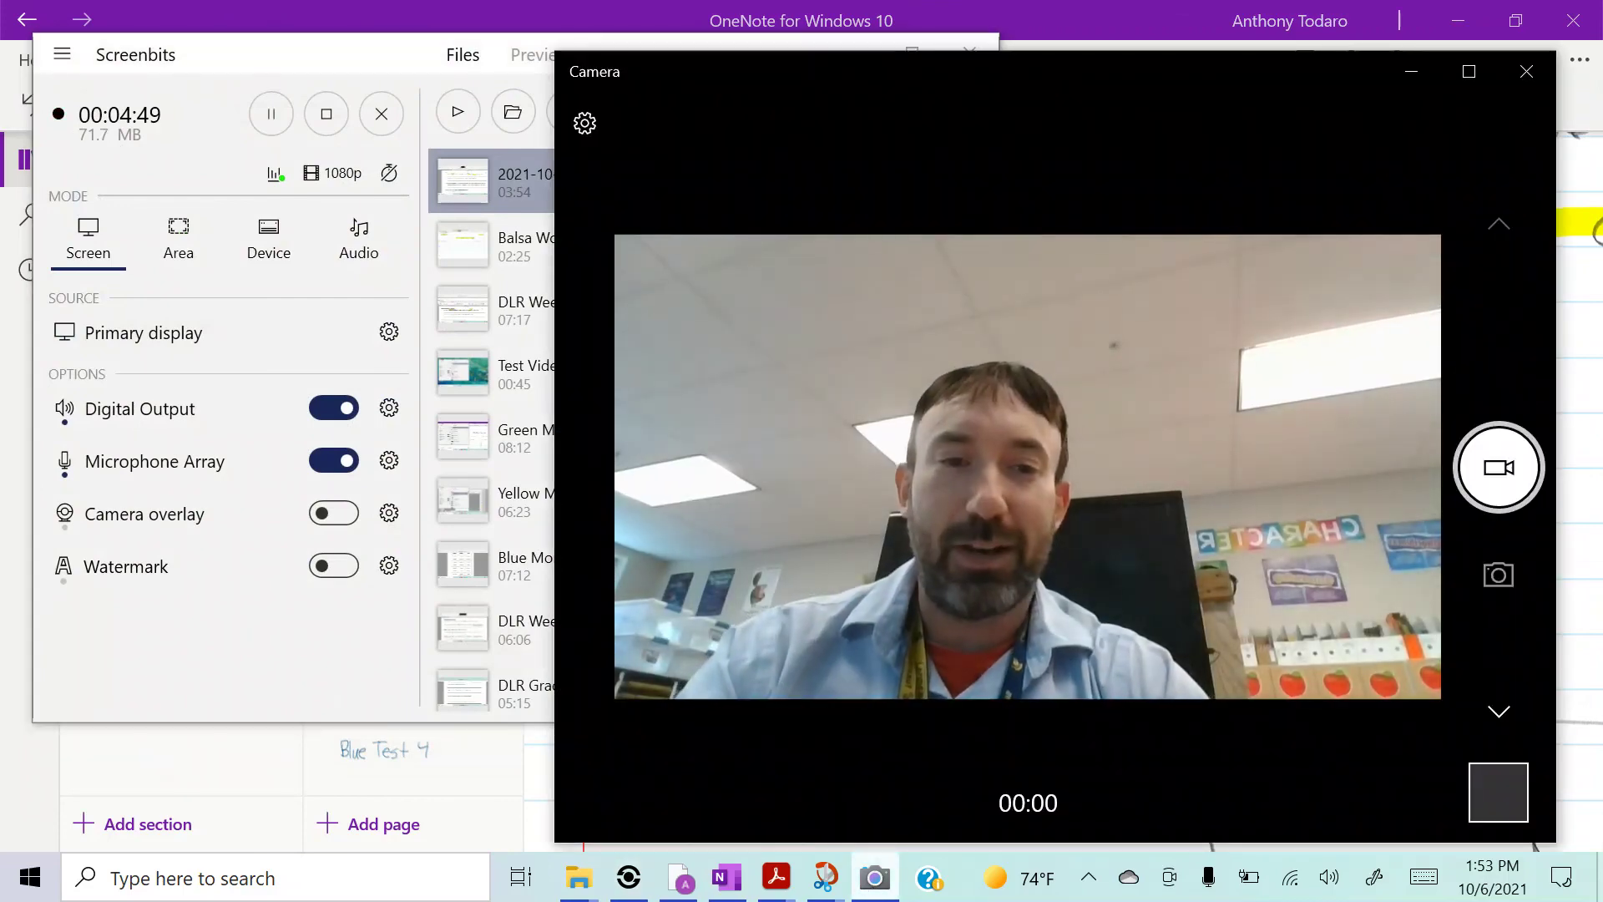